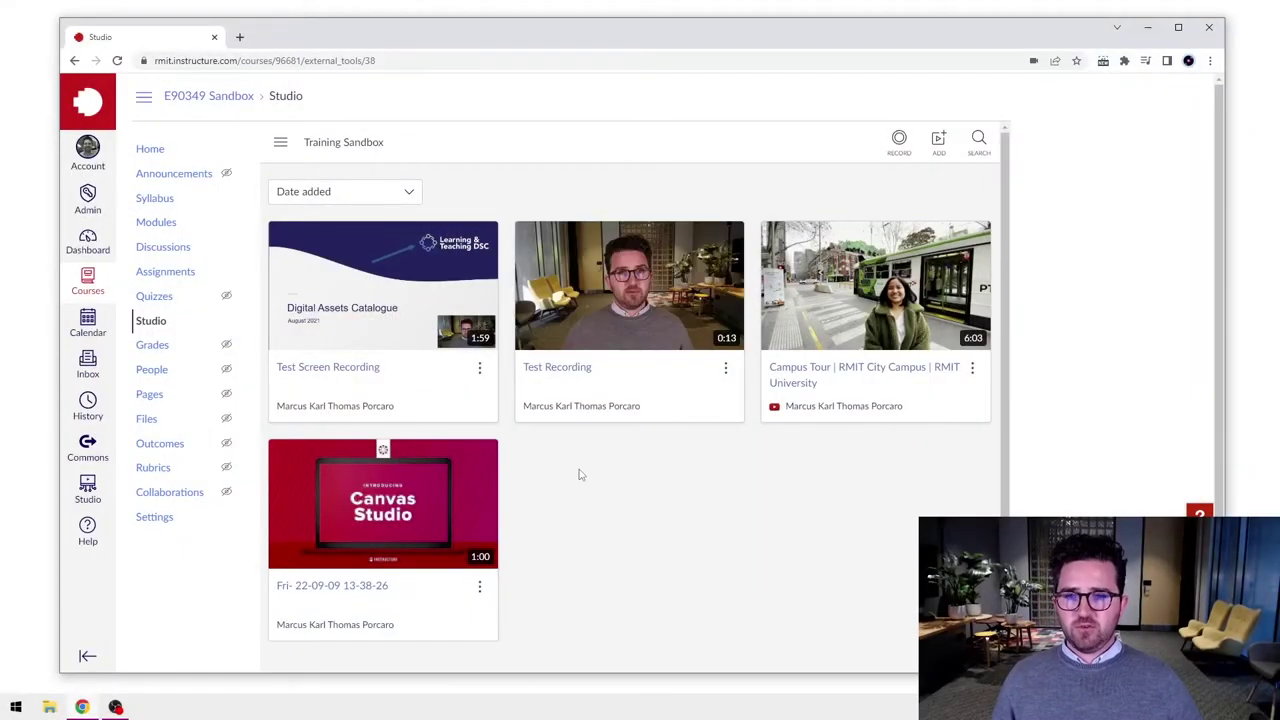
Open the Canvas Studio Media page in the Canvas Studio Training module from Modules
{"action": "mouse_move", "coordinate": [430, 367]}
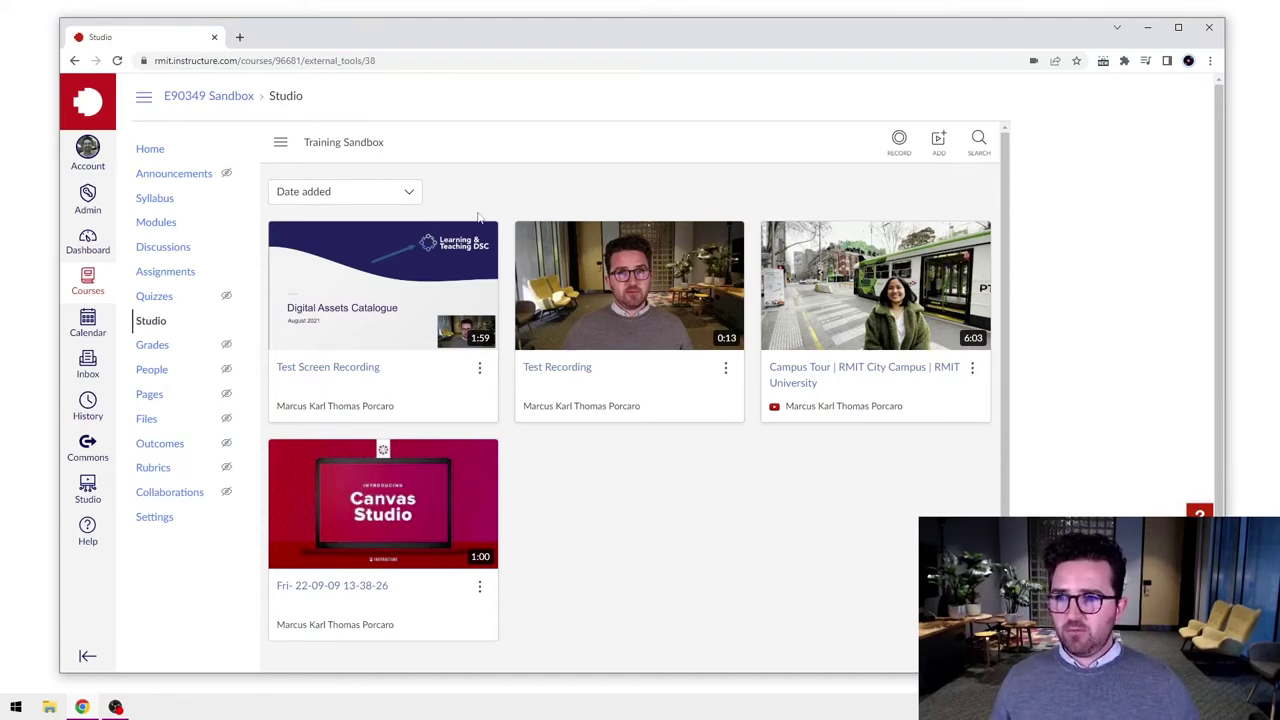
{"action": "left_click", "coordinate": [165, 232]}
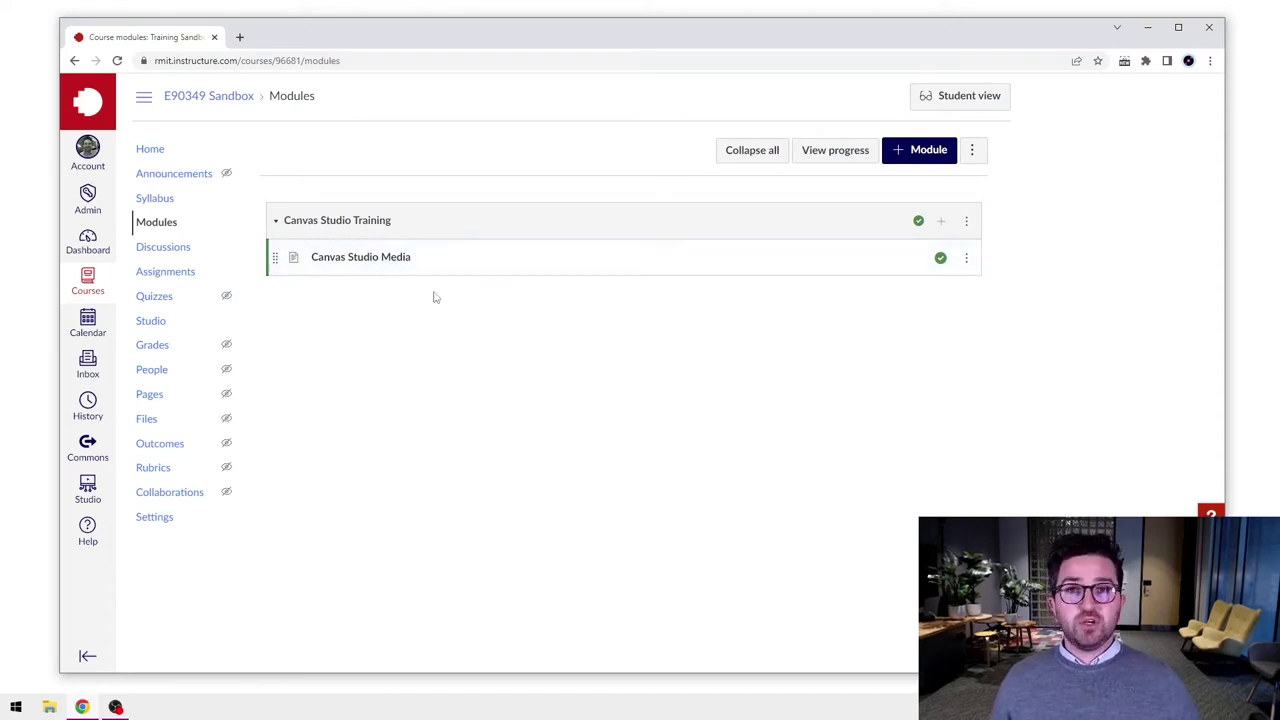
{"action": "left_click", "coordinate": [367, 262]}
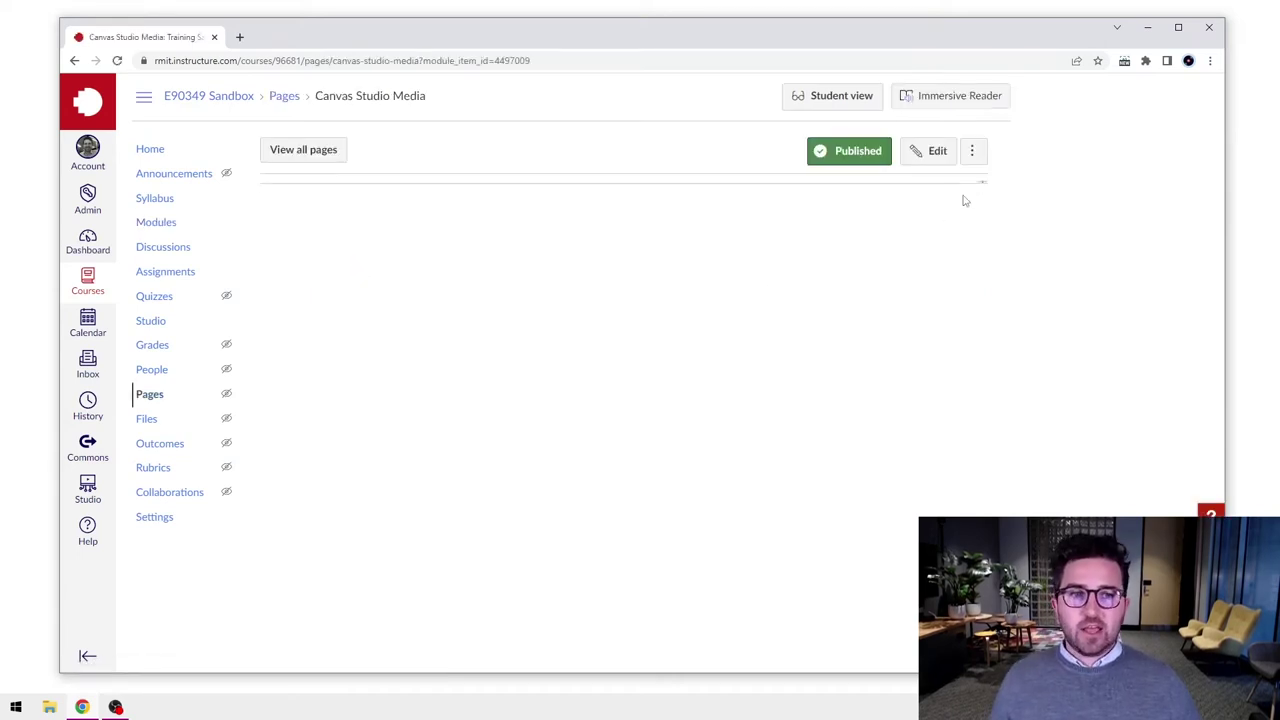
Put the Canvas Studio Media page into edit mode with the cursor in its empty body
{"action": "left_click", "coordinate": [930, 155]}
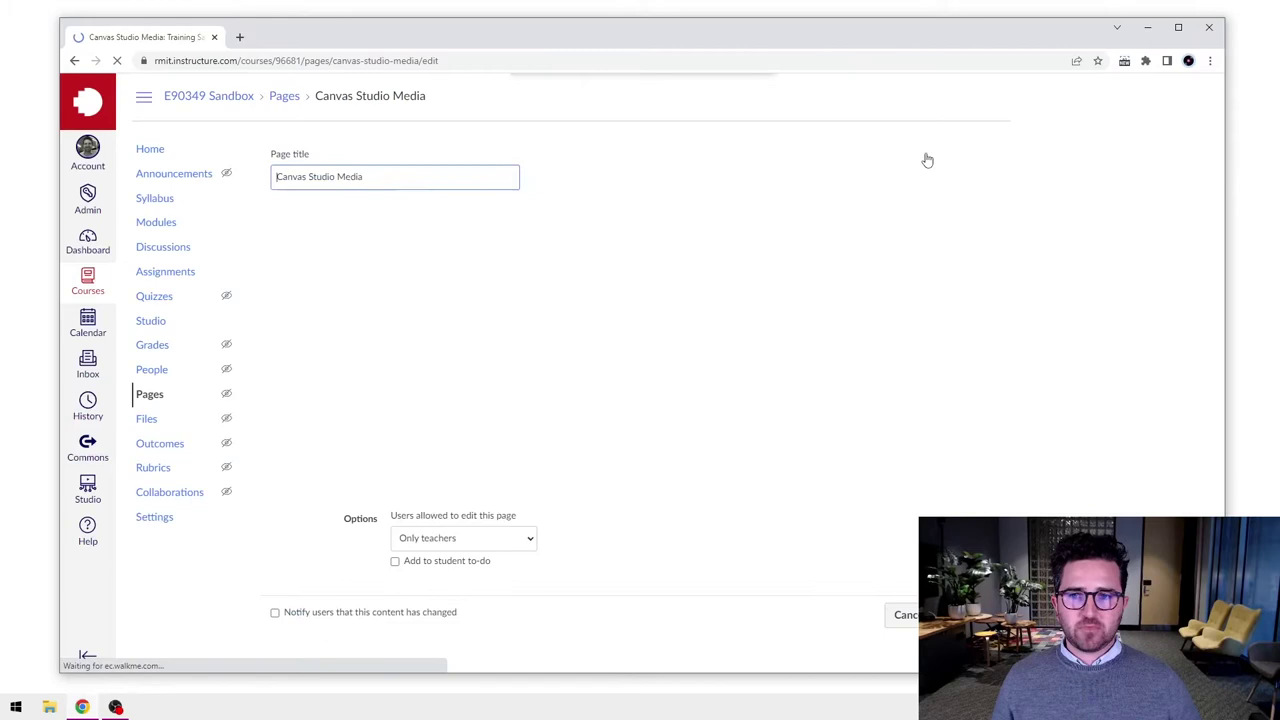
{"action": "left_click", "coordinate": [658, 310]}
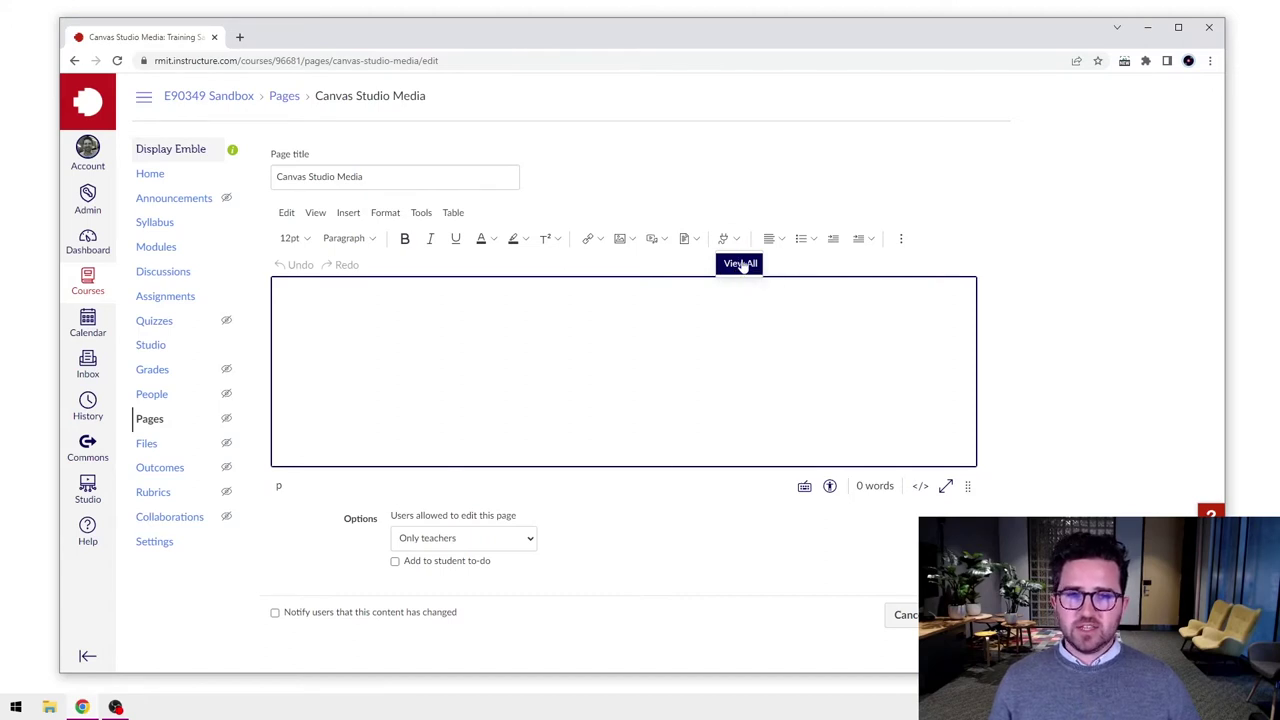
Launch Studio from the full apps list, then cancel the picker without inserting media
{"action": "left_click", "coordinate": [741, 264]}
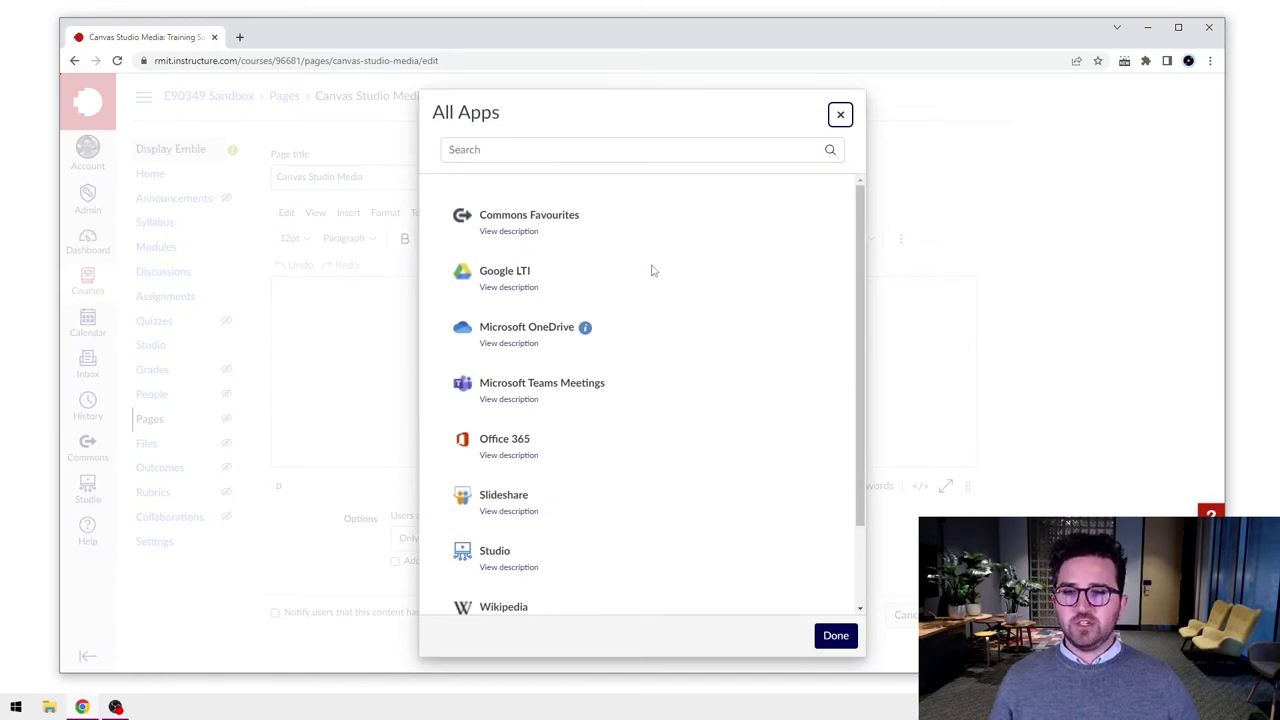
{"action": "scroll", "coordinate": [628, 264], "scroll_direction": "down", "scroll_amount": 2}
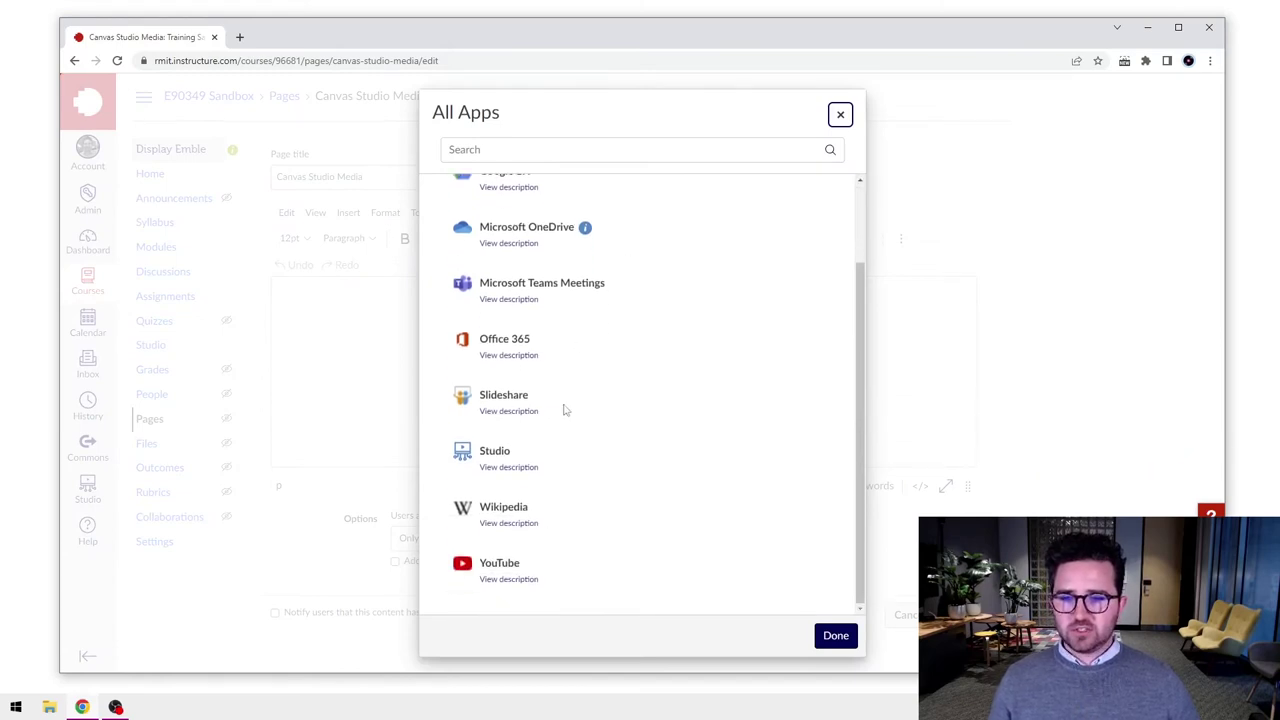
{"action": "left_click", "coordinate": [492, 455]}
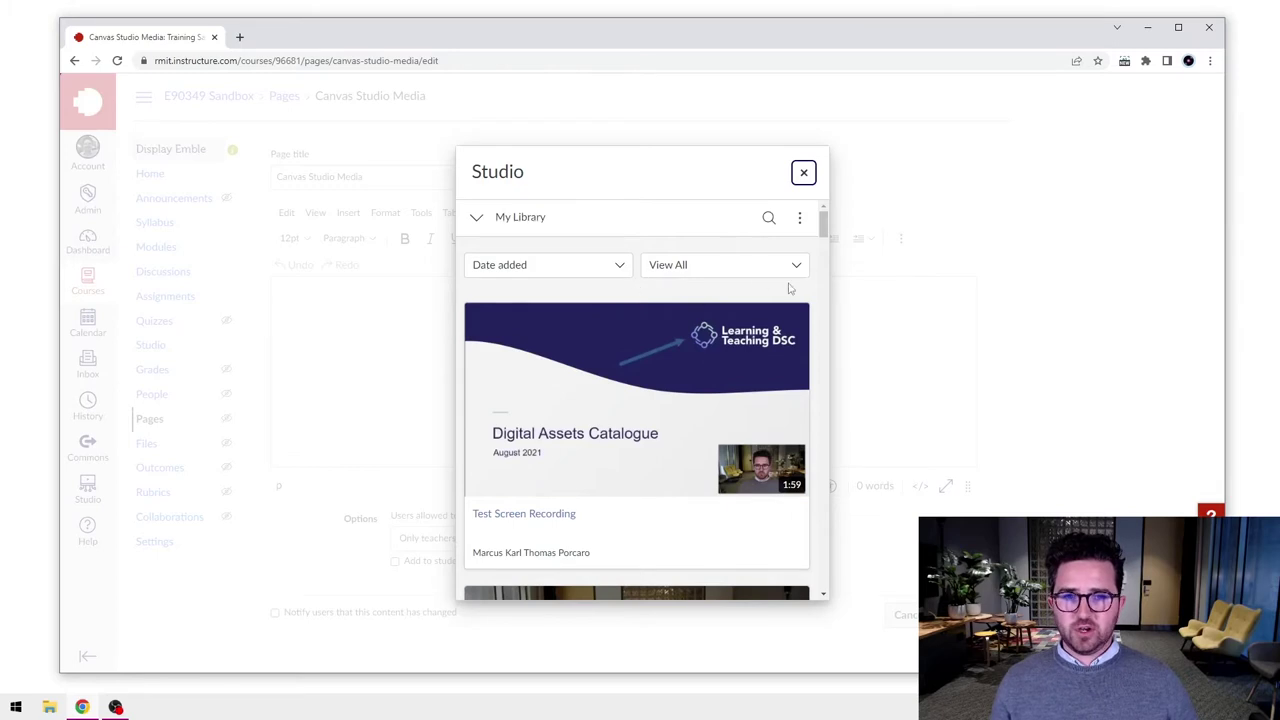
{"action": "left_click", "coordinate": [804, 174]}
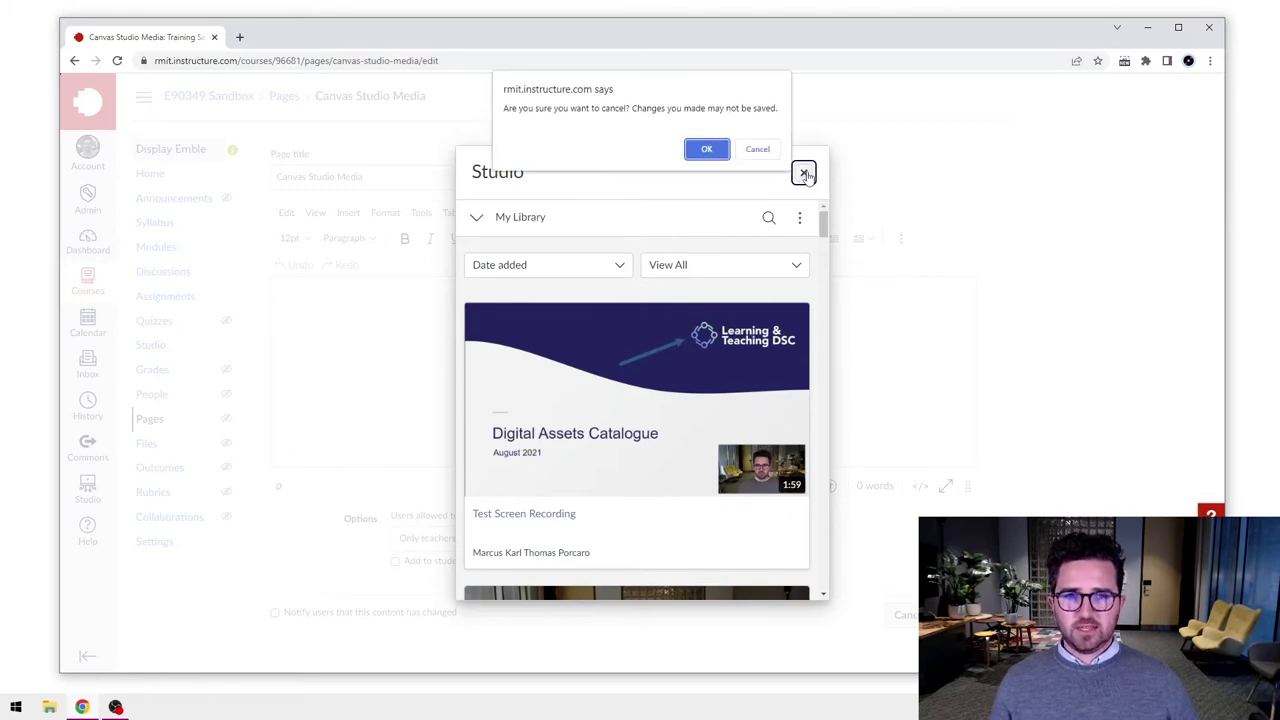
{"action": "left_click", "coordinate": [707, 150]}
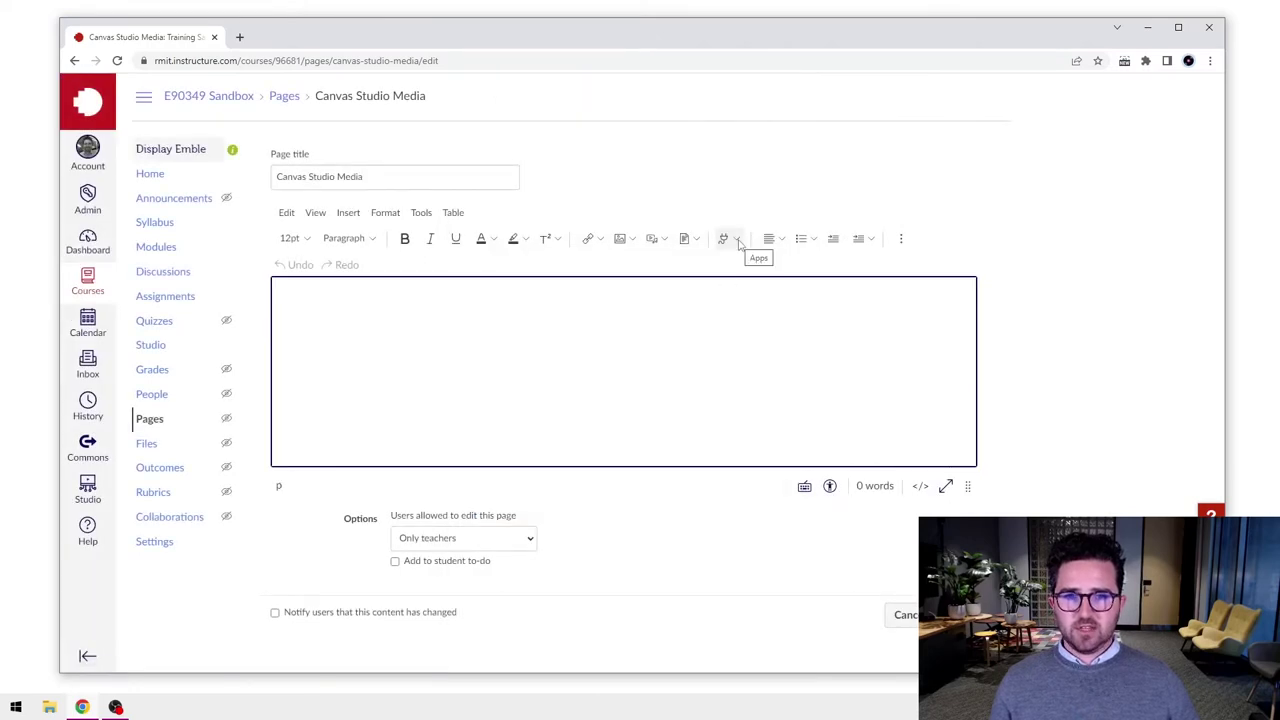
Reopen the Studio media library from the Apps dropdown and find Test Recording in My Library
{"action": "left_click", "coordinate": [737, 240]}
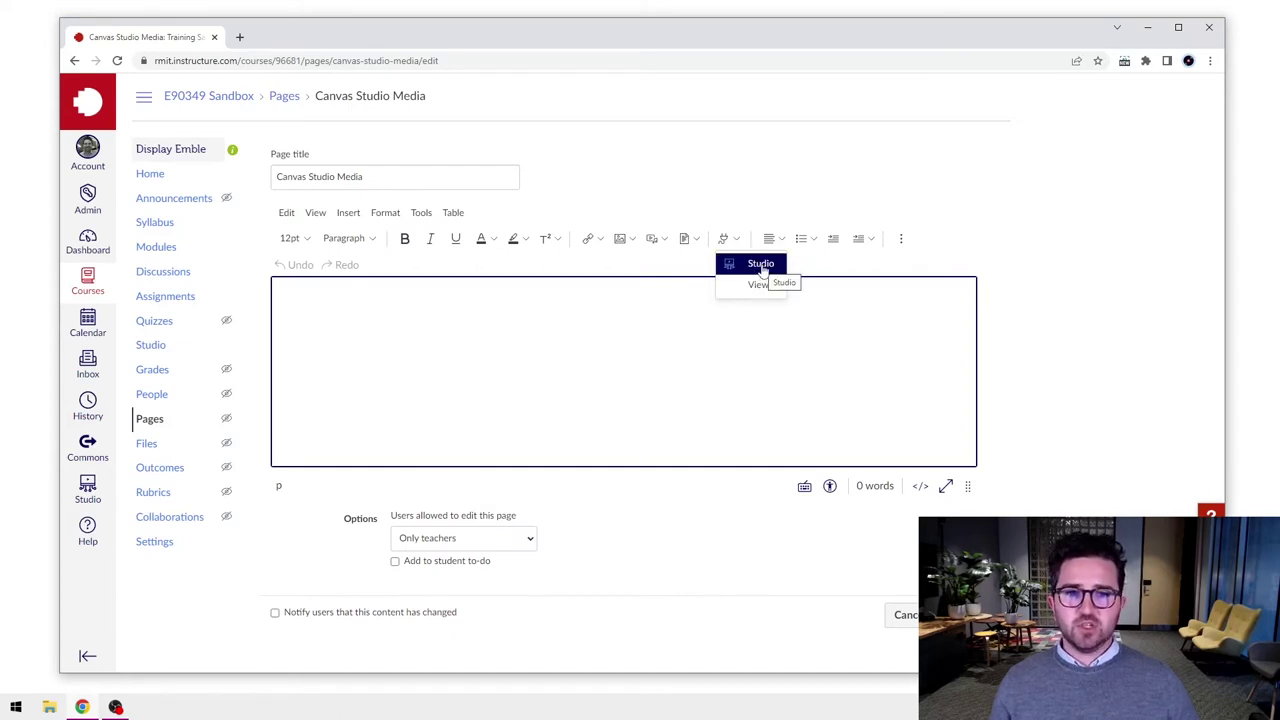
{"action": "left_click", "coordinate": [761, 265]}
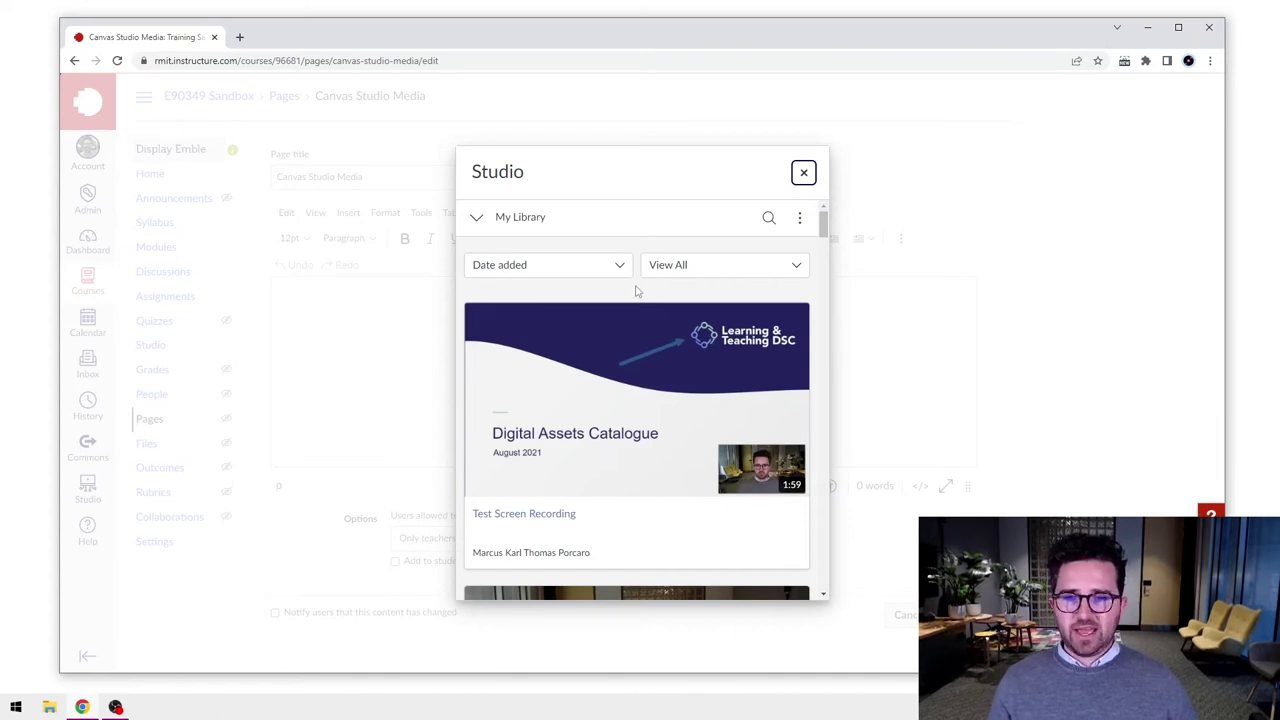
{"action": "scroll", "coordinate": [590, 490], "scroll_direction": "down", "scroll_amount": 2}
{"action": "scroll", "coordinate": [603, 474], "scroll_direction": "down", "scroll_amount": 7}
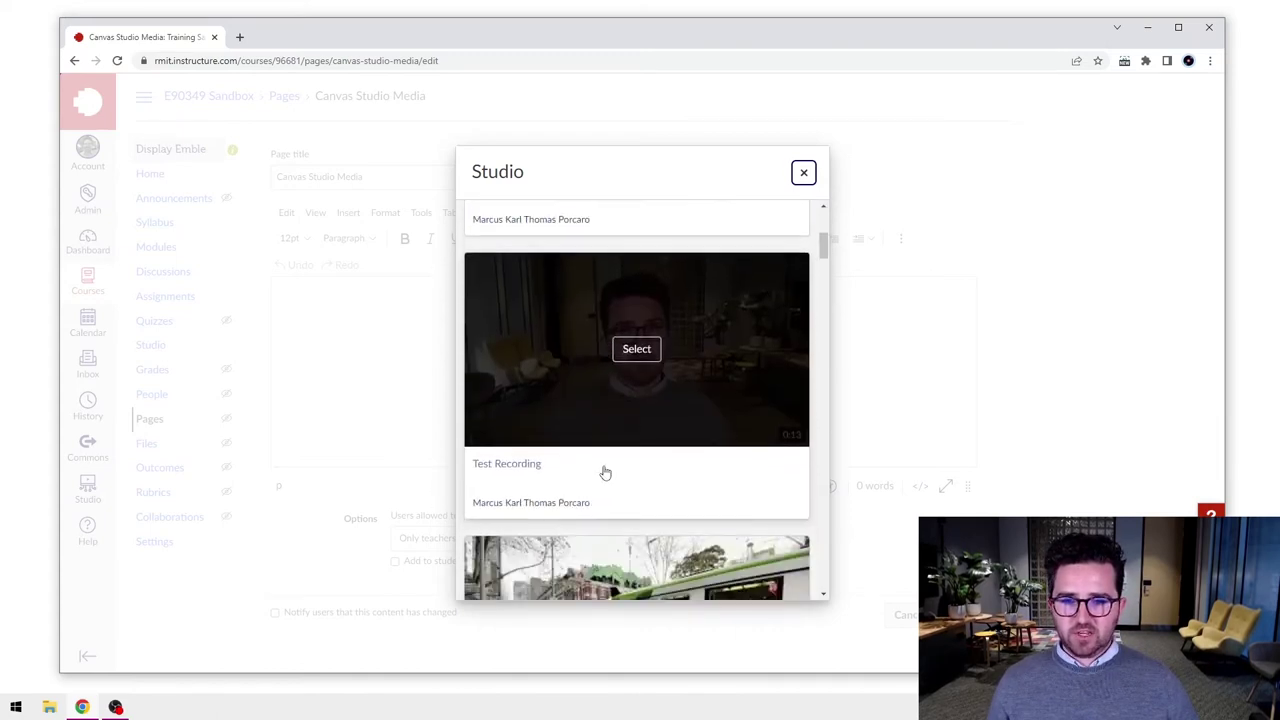
{"action": "scroll", "coordinate": [605, 472], "scroll_direction": "down", "scroll_amount": 1}
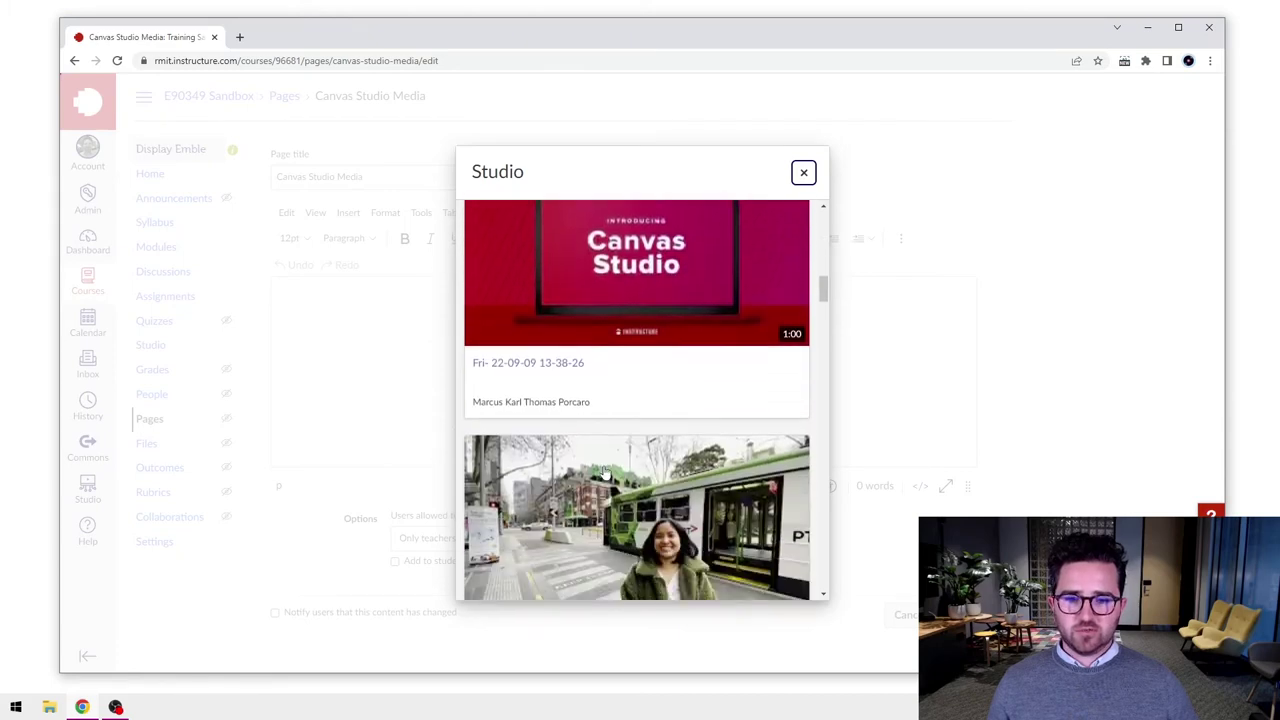
{"action": "scroll", "coordinate": [605, 472], "scroll_direction": "up", "scroll_amount": 5}
{"action": "scroll", "coordinate": [605, 472], "scroll_direction": "up", "scroll_amount": 5}
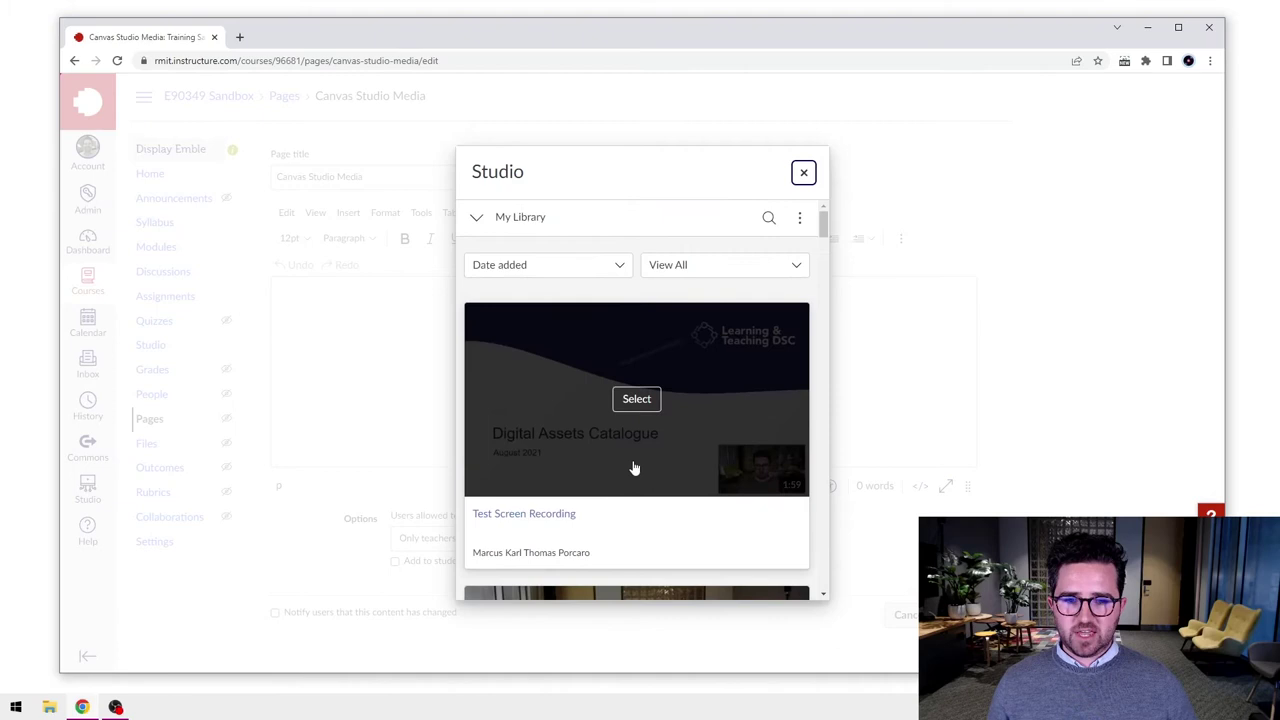
{"action": "scroll", "coordinate": [626, 440], "scroll_direction": "down", "scroll_amount": 2}
{"action": "scroll", "coordinate": [626, 440], "scroll_direction": "down", "scroll_amount": 1}
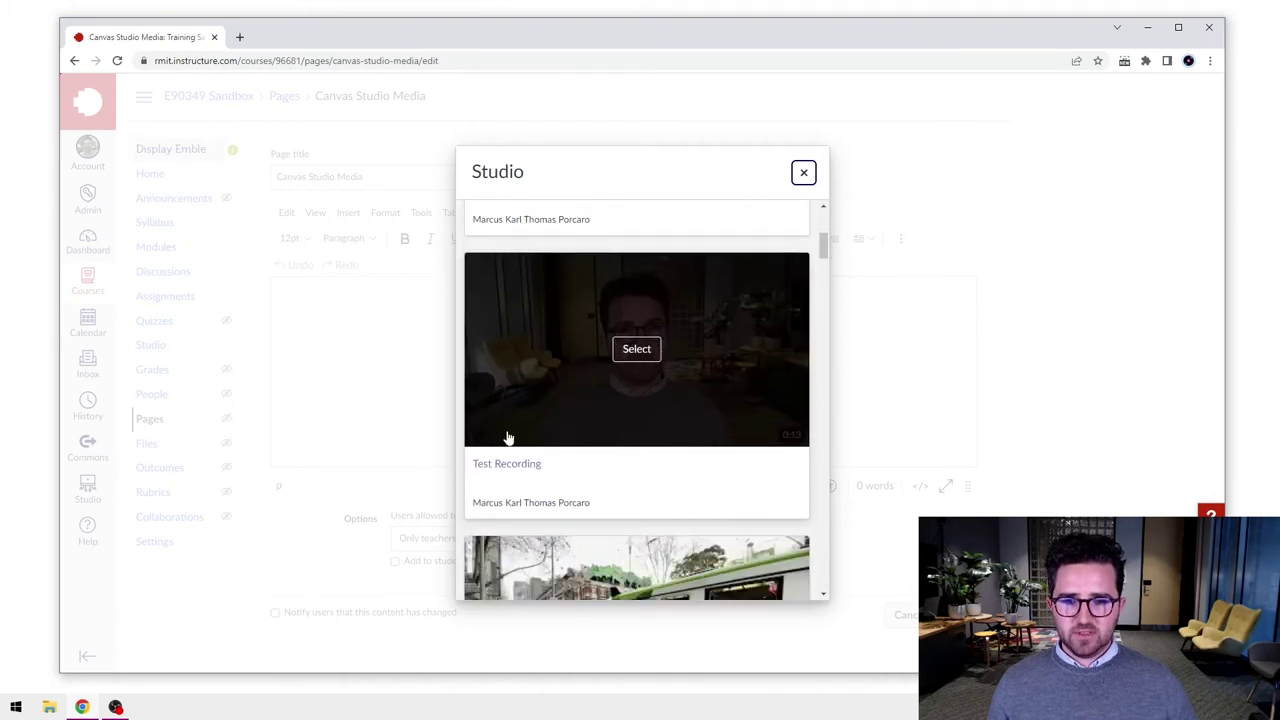
Select Test Recording and turn Display Media Tabs off and back on
{"action": "left_click", "coordinate": [637, 350]}
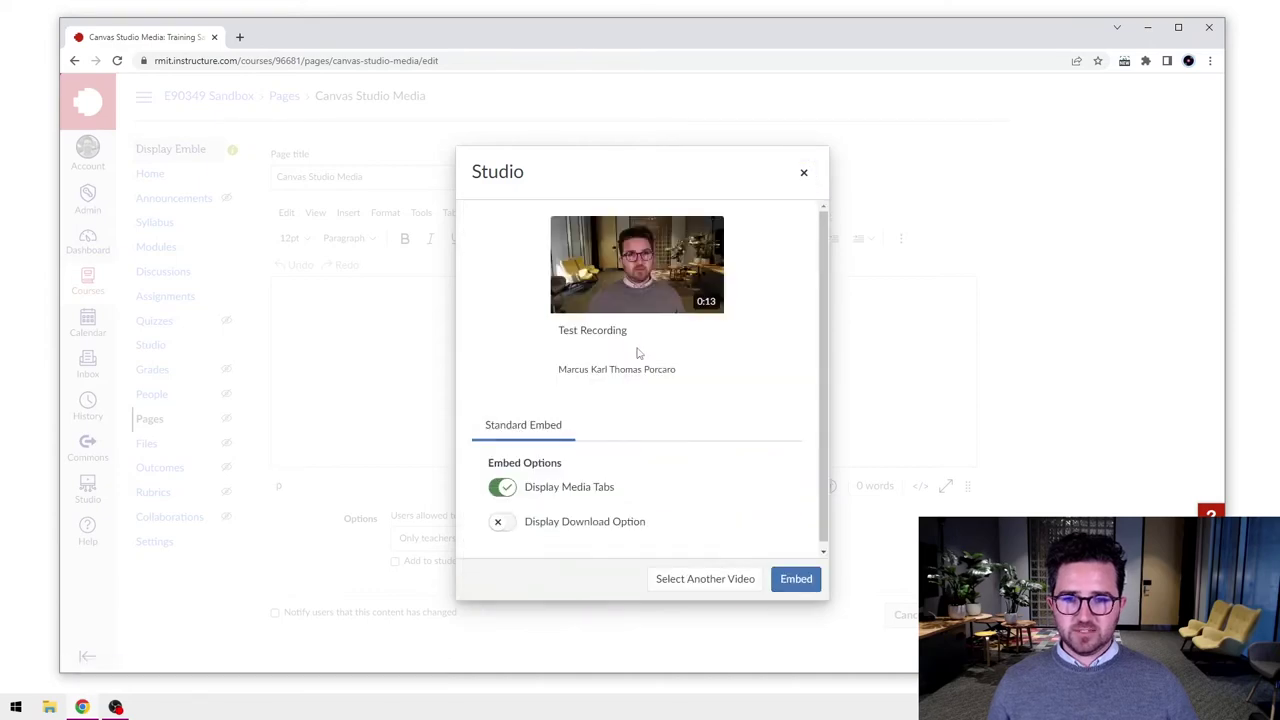
{"action": "left_click", "coordinate": [624, 491]}
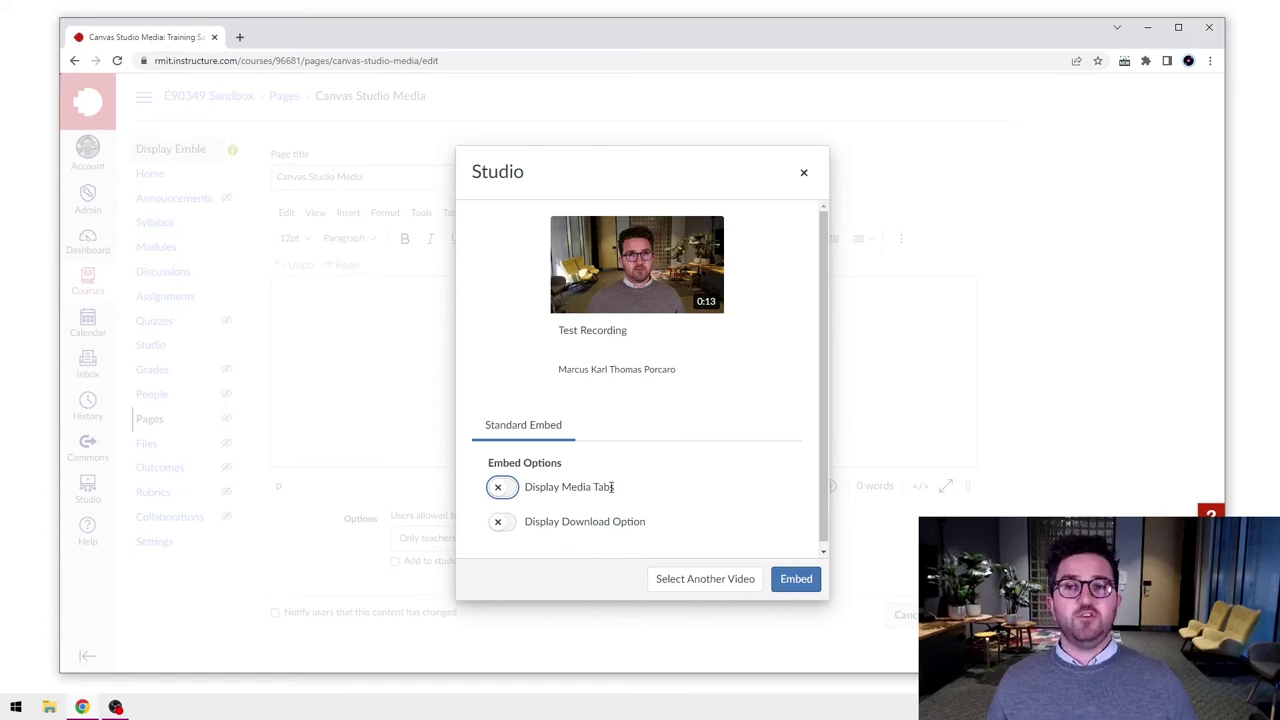
{"action": "left_click", "coordinate": [508, 489]}
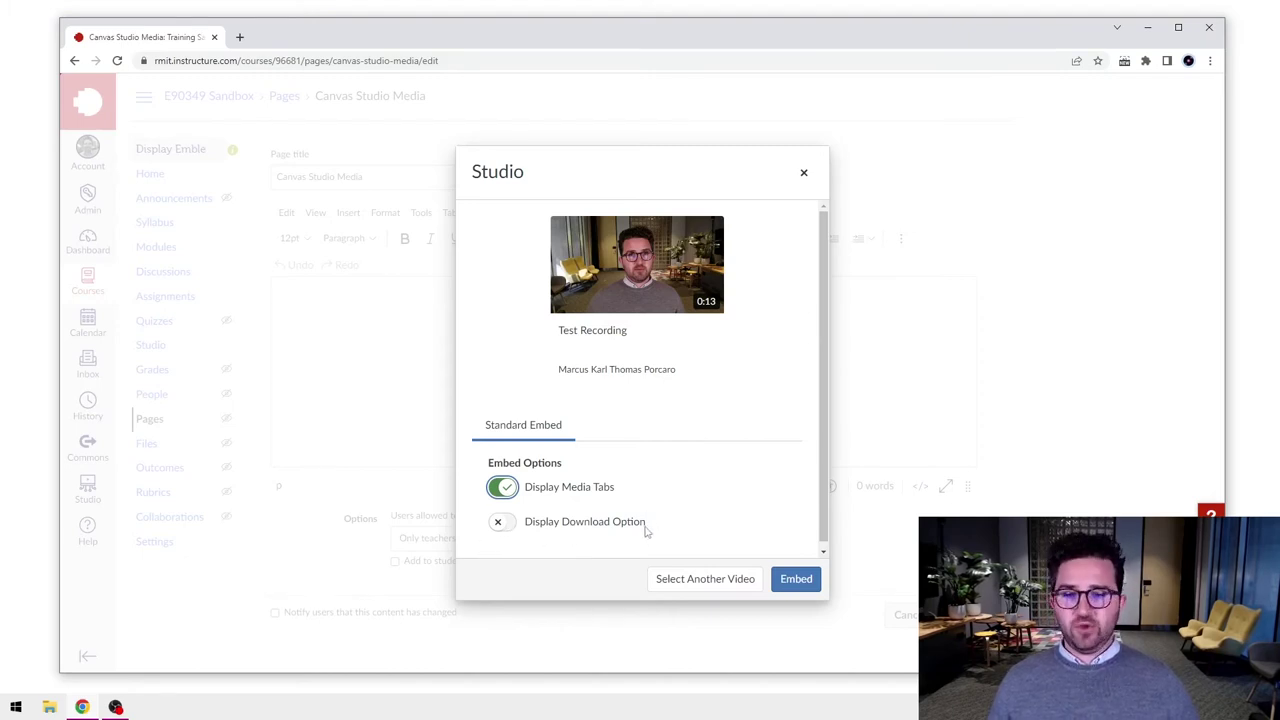
Enable Display Download Option and embed Test Recording into the page body
{"action": "left_click", "coordinate": [509, 531]}
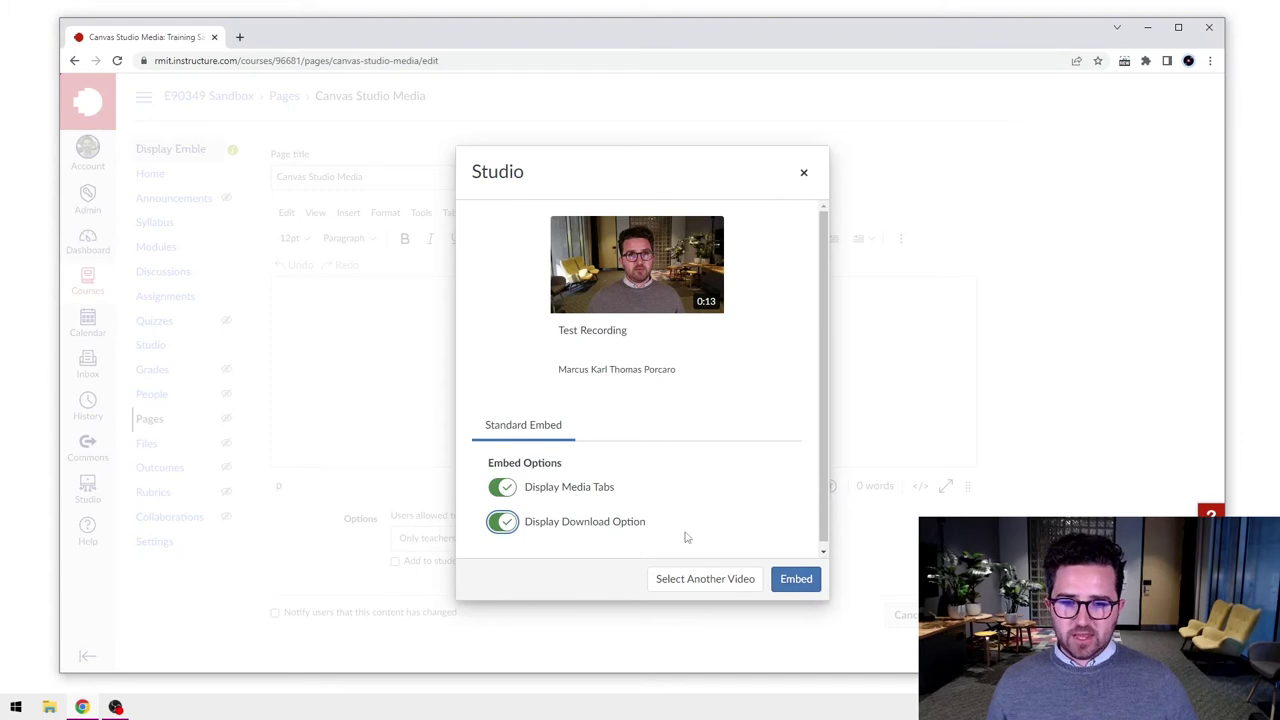
{"action": "left_click", "coordinate": [794, 582]}
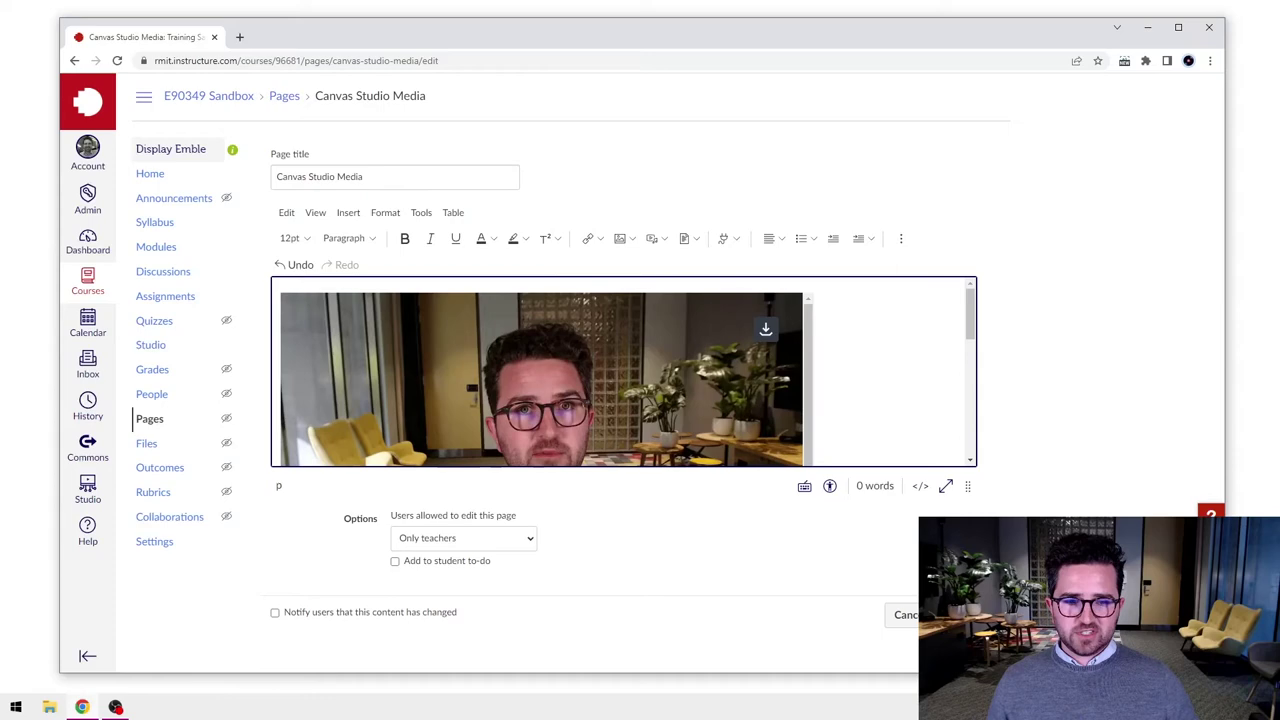
Save the page, then browse the video's Insights and Captions tabs, ending on Comments
{"action": "left_click", "coordinate": [960, 615]}
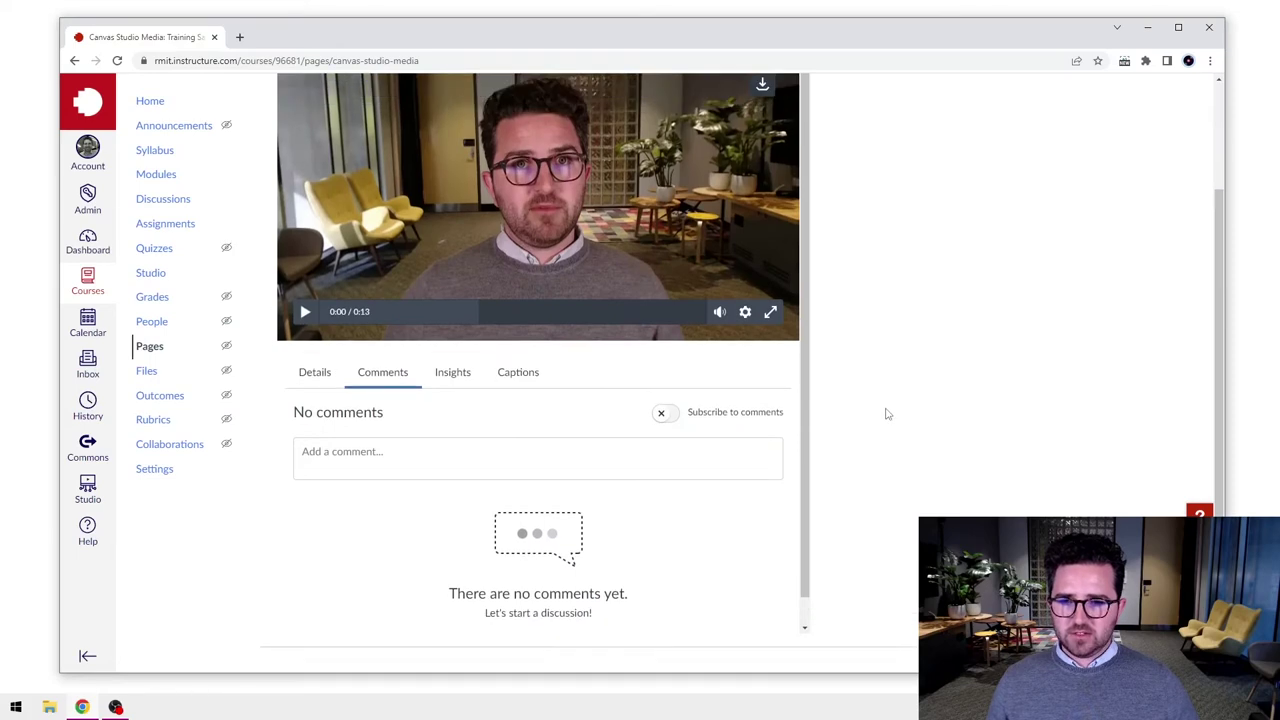
{"action": "scroll", "coordinate": [866, 307], "scroll_direction": "down", "scroll_amount": 2}
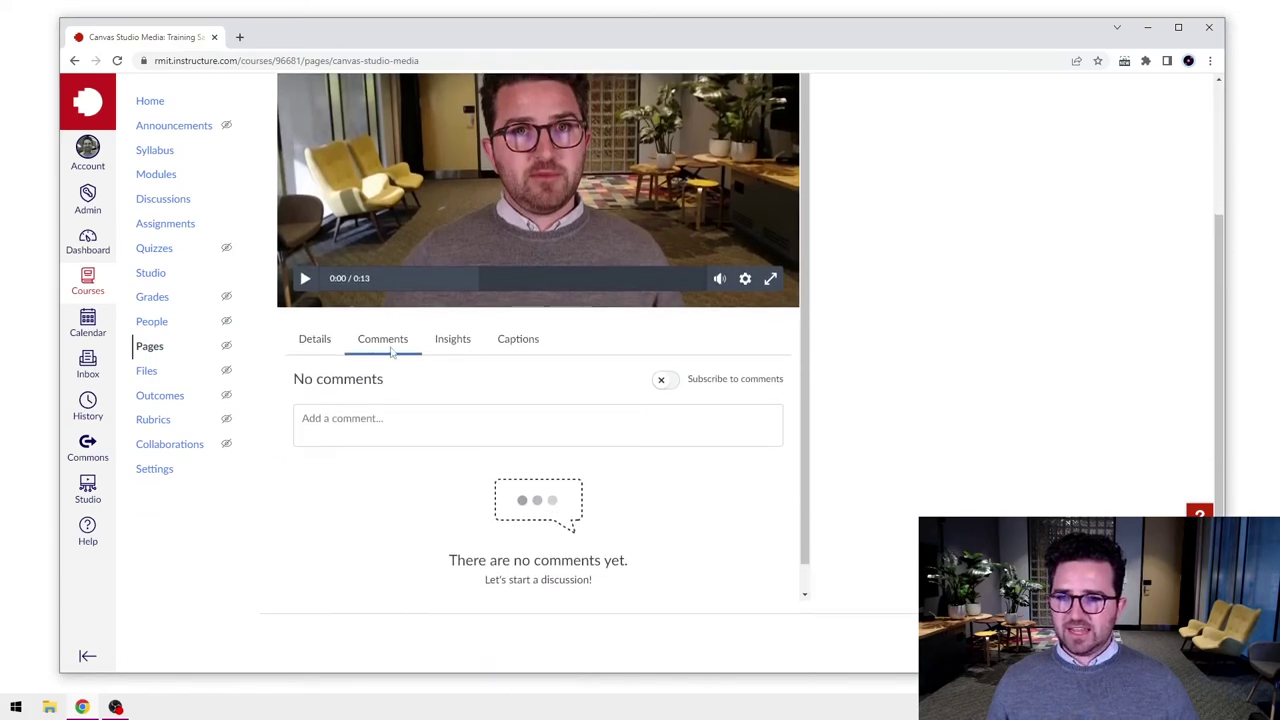
{"action": "left_click", "coordinate": [312, 340]}
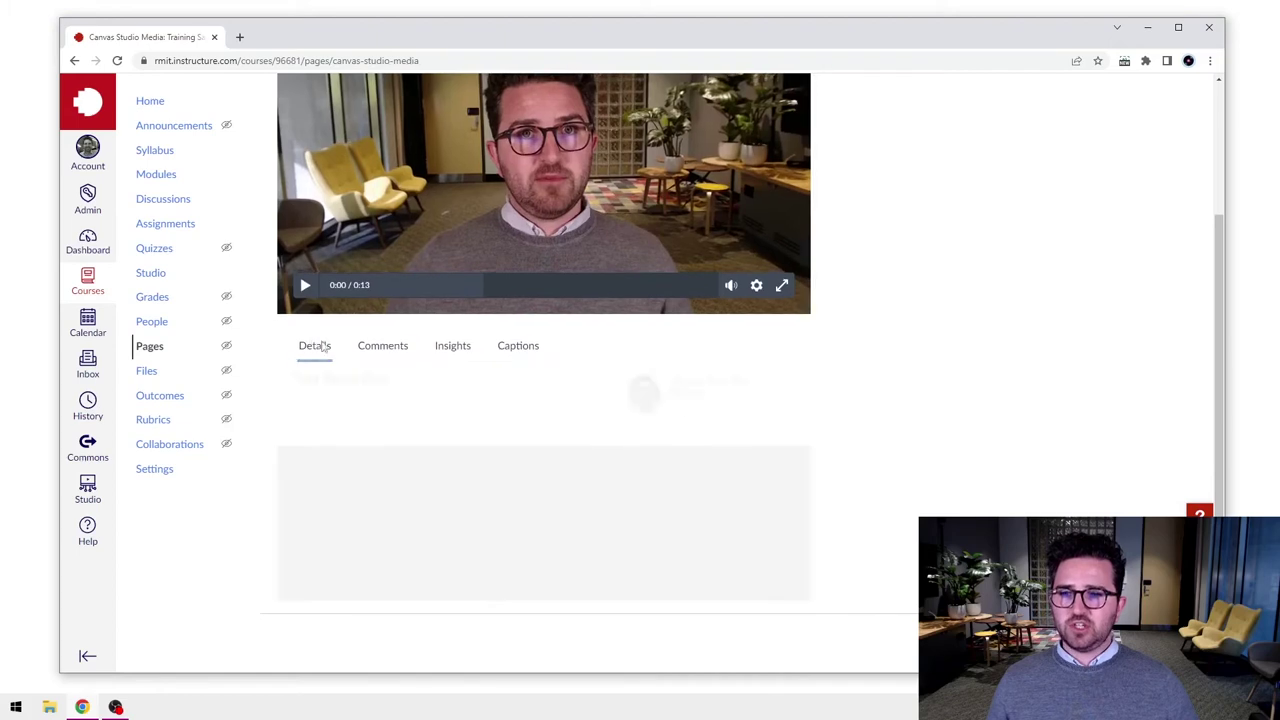
{"action": "left_click", "coordinate": [385, 350]}
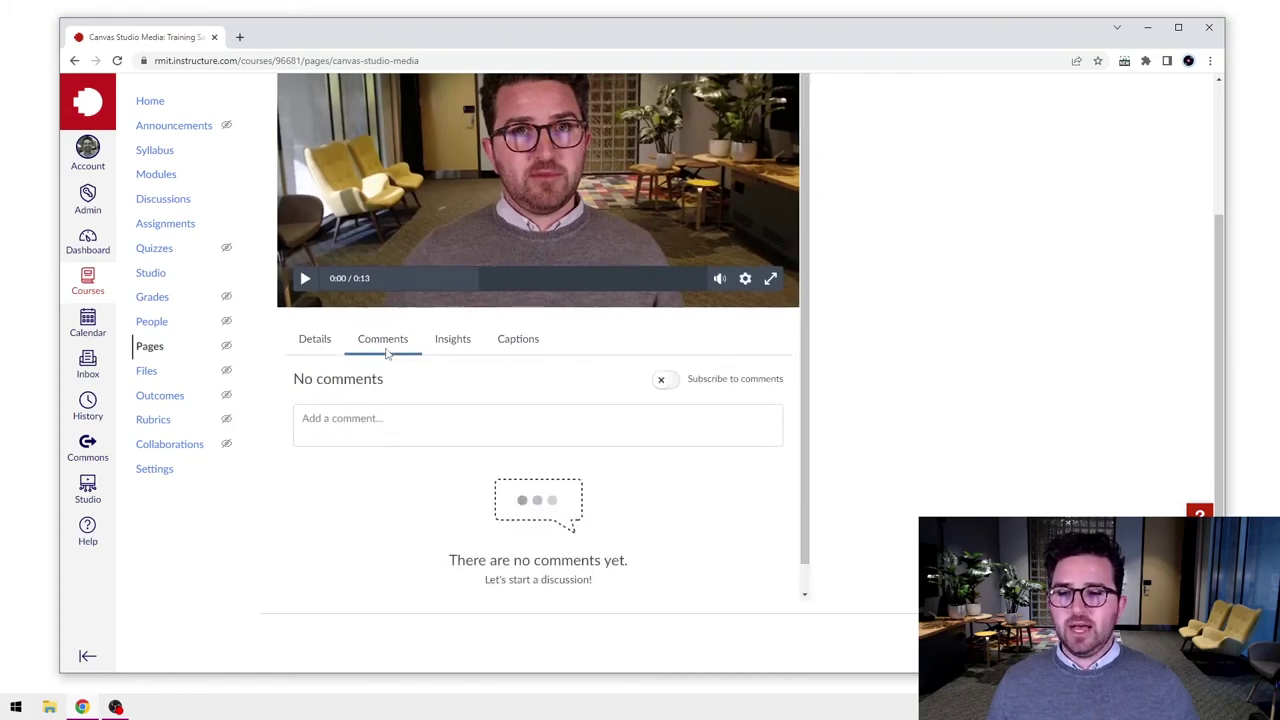
{"action": "left_click", "coordinate": [455, 344]}
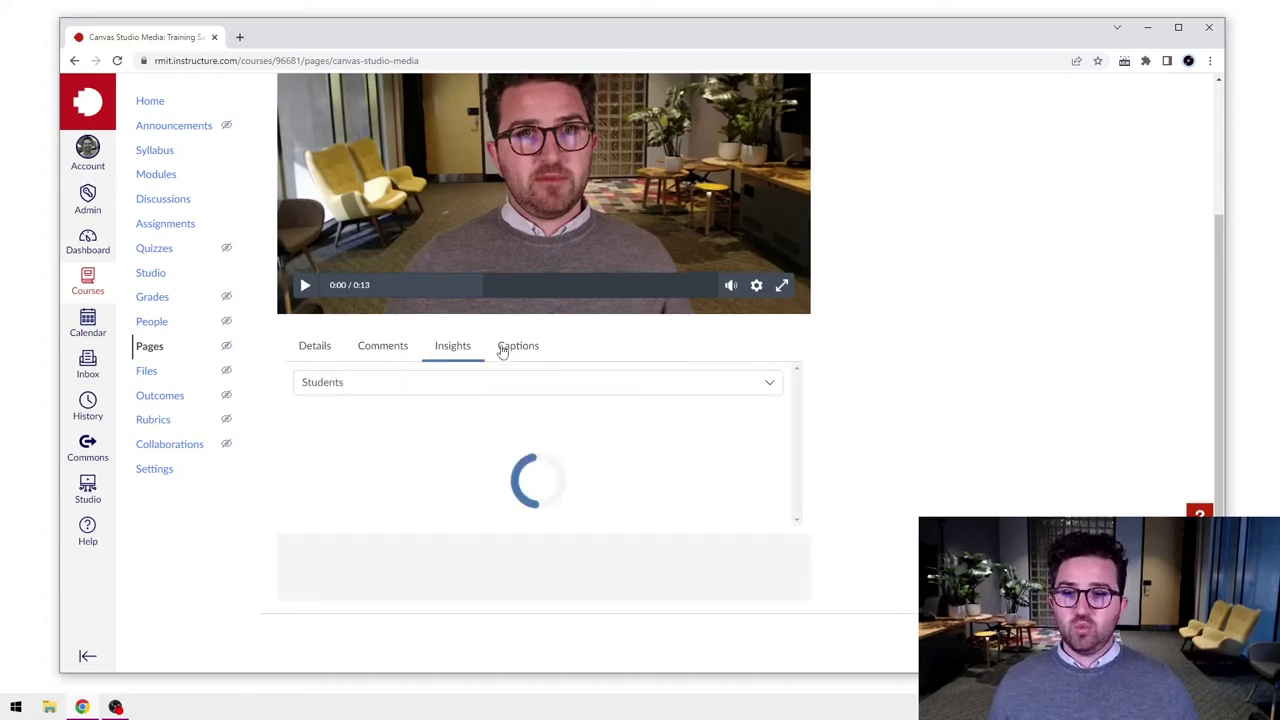
{"action": "left_click", "coordinate": [512, 348]}
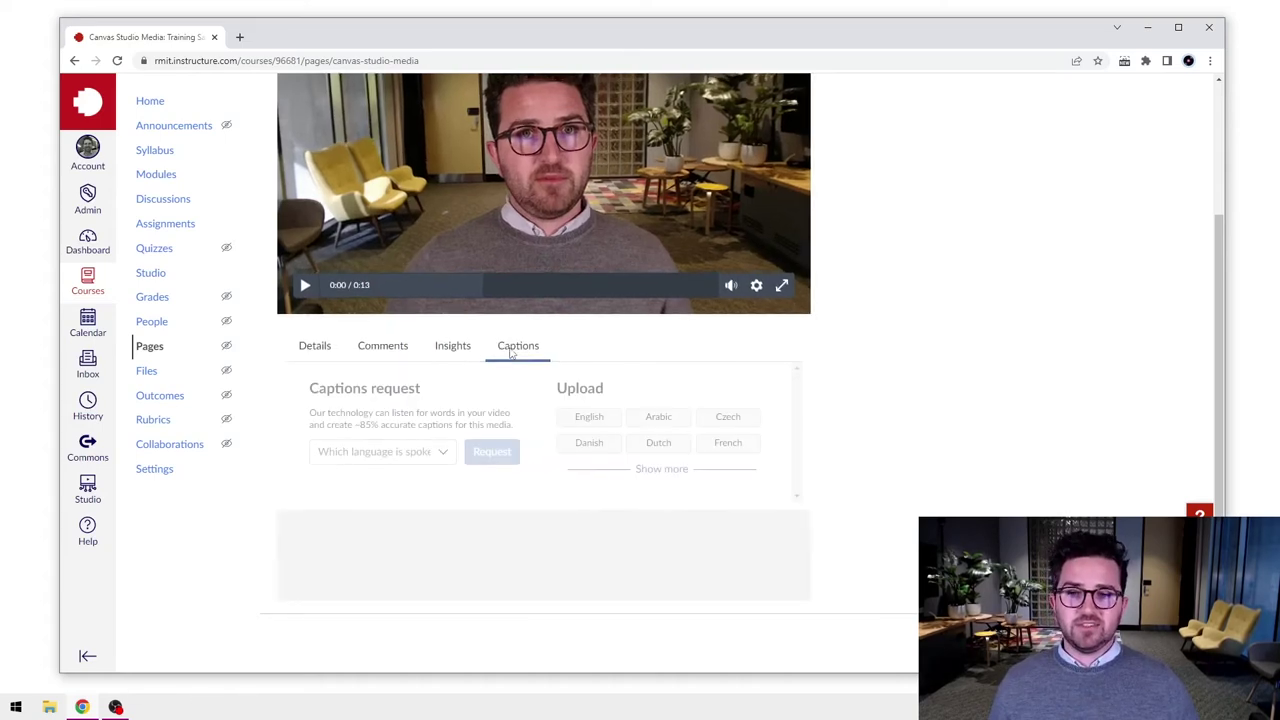
{"action": "left_click", "coordinate": [382, 350]}
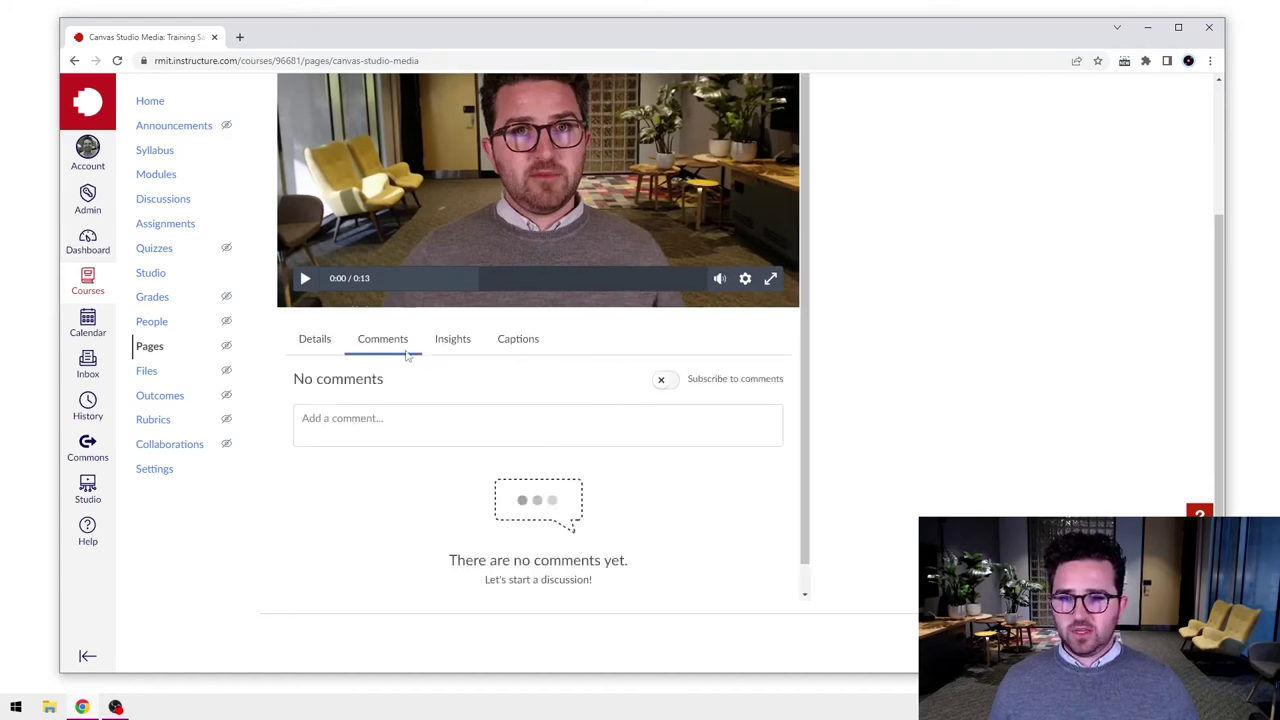
{"action": "scroll", "coordinate": [838, 375], "scroll_direction": "up", "scroll_amount": 2}
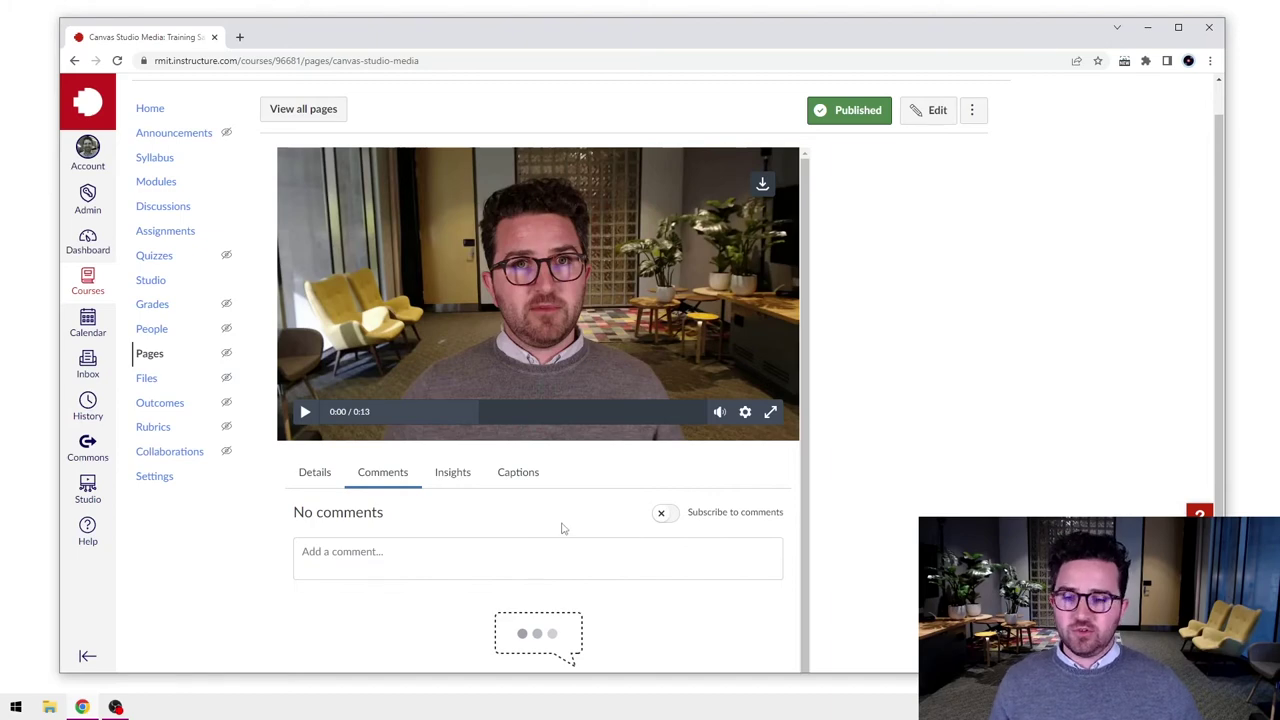
Post the comment 'Great video!' at 0:00 on Test Recording
{"action": "scroll", "coordinate": [580, 545], "scroll_direction": "down", "scroll_amount": 2}
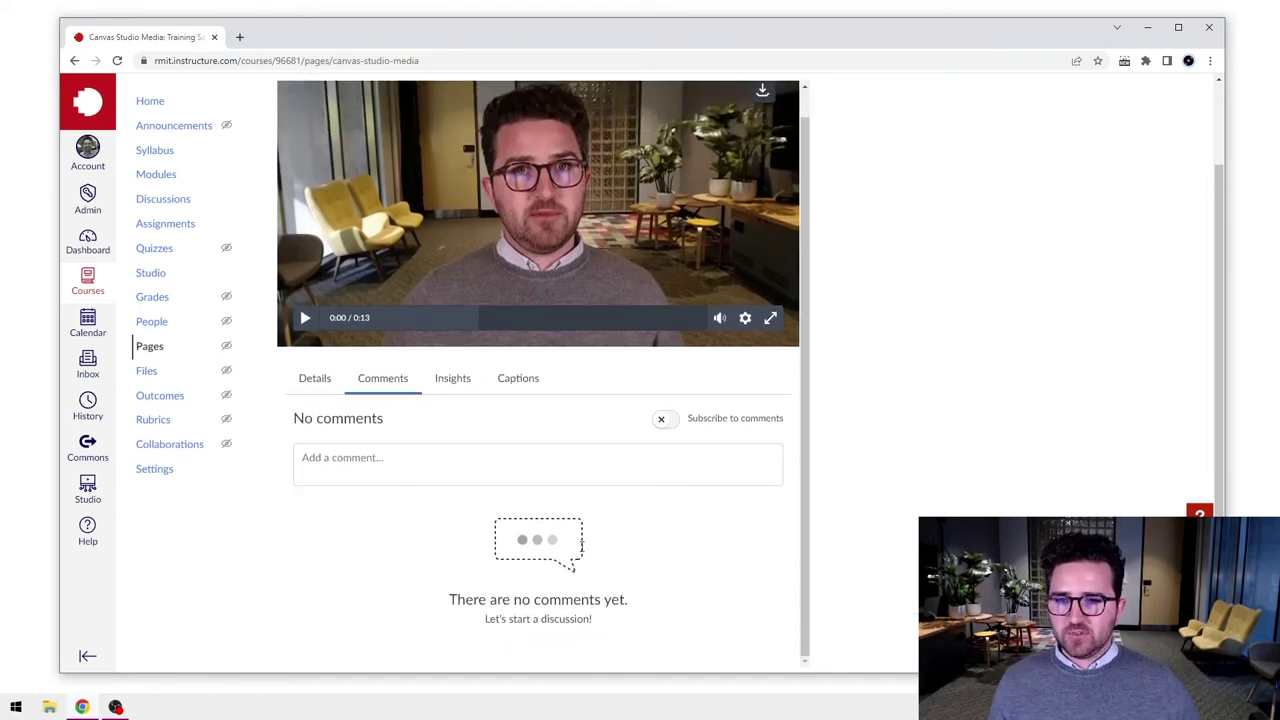
{"action": "left_click", "coordinate": [375, 459]}
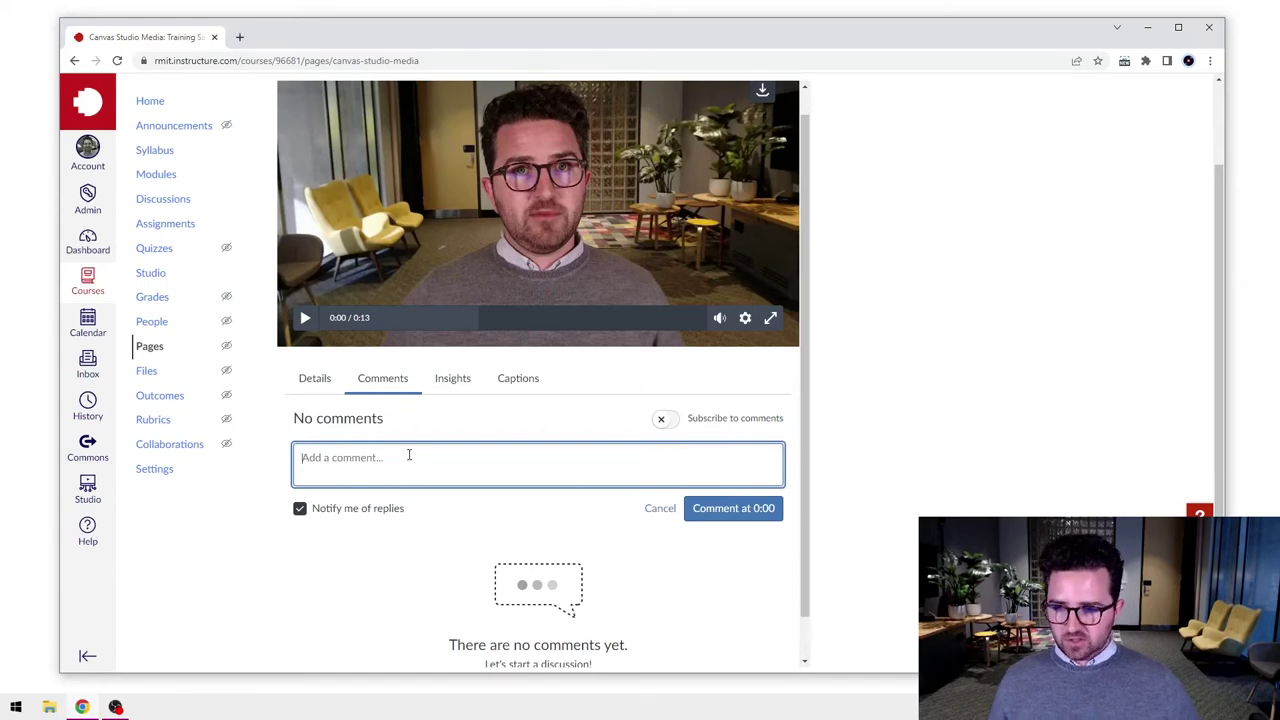
{"action": "type", "text": "Great video!"}
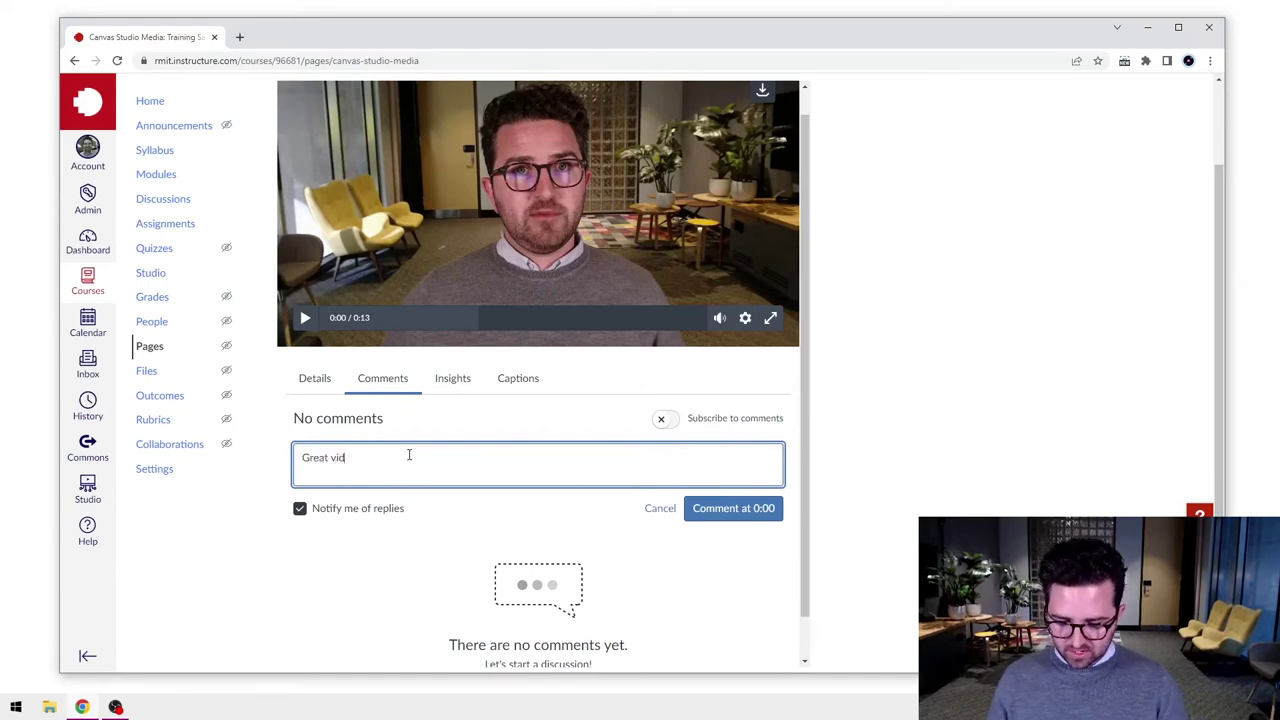
{"action": "left_click", "coordinate": [752, 508]}
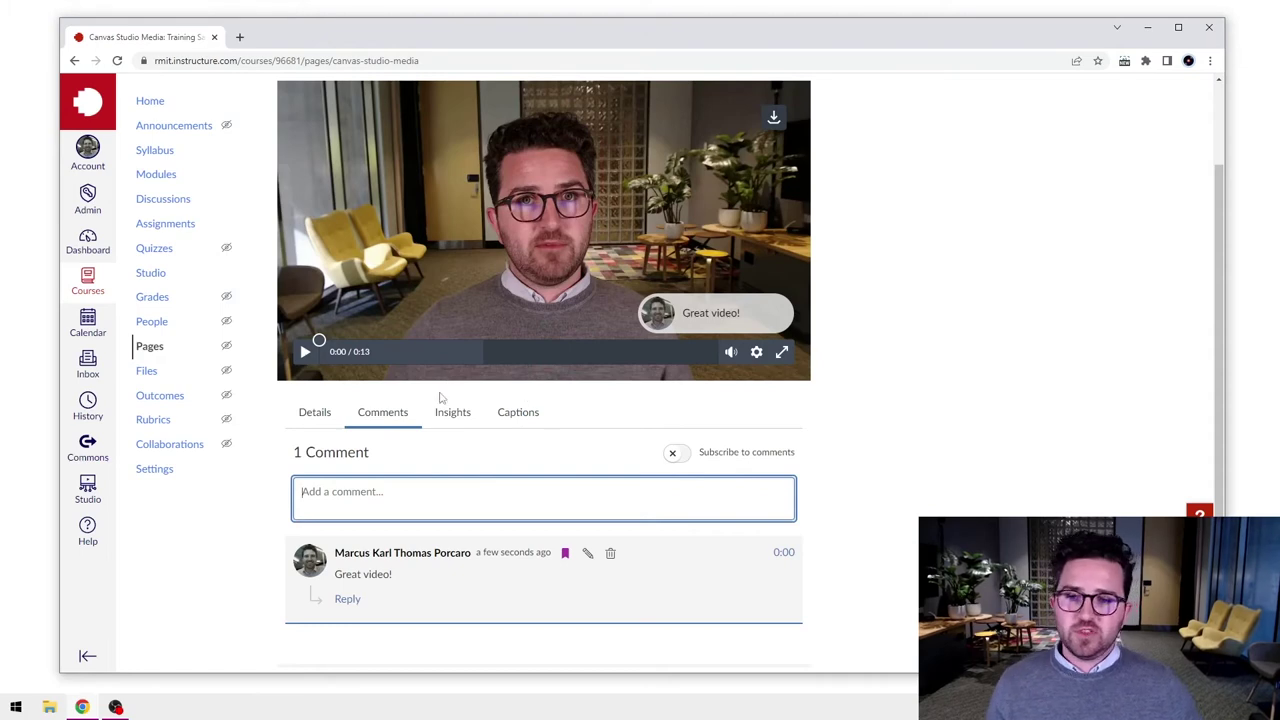
Seek to 0:07 and post 'Thanks for explaining this!' there
{"action": "left_click", "coordinate": [387, 355]}
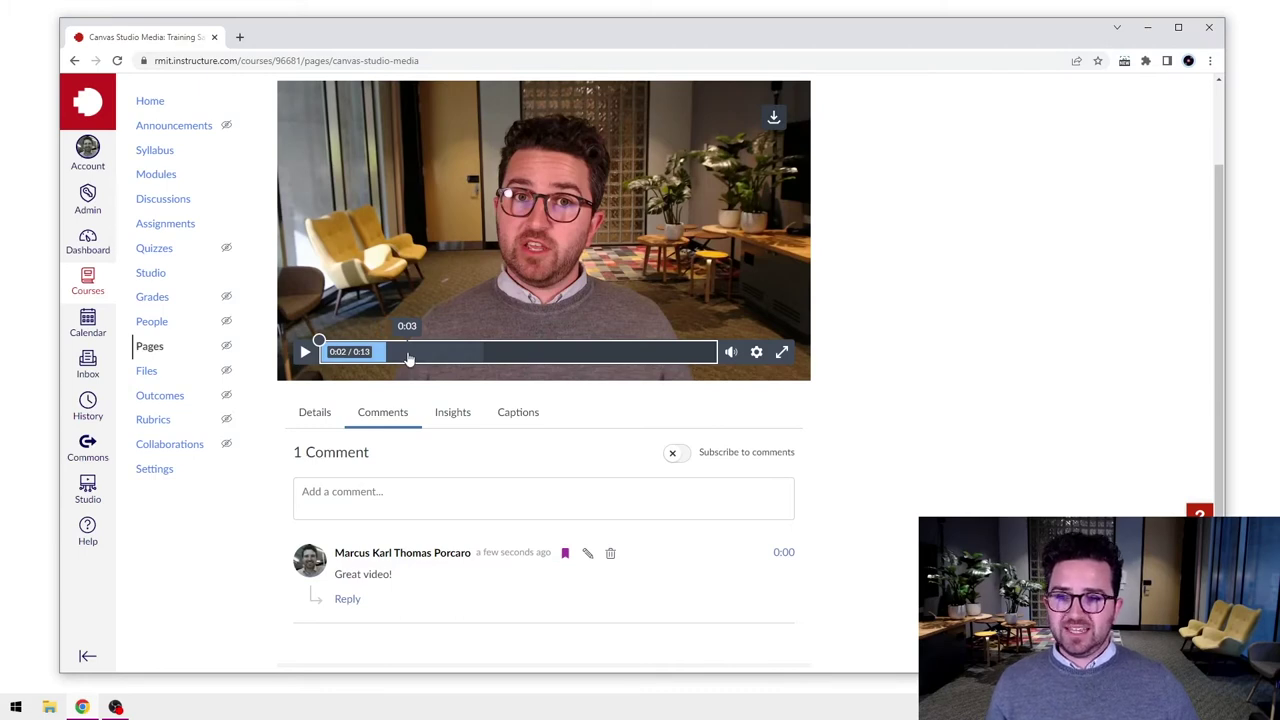
{"action": "left_click", "coordinate": [409, 358]}
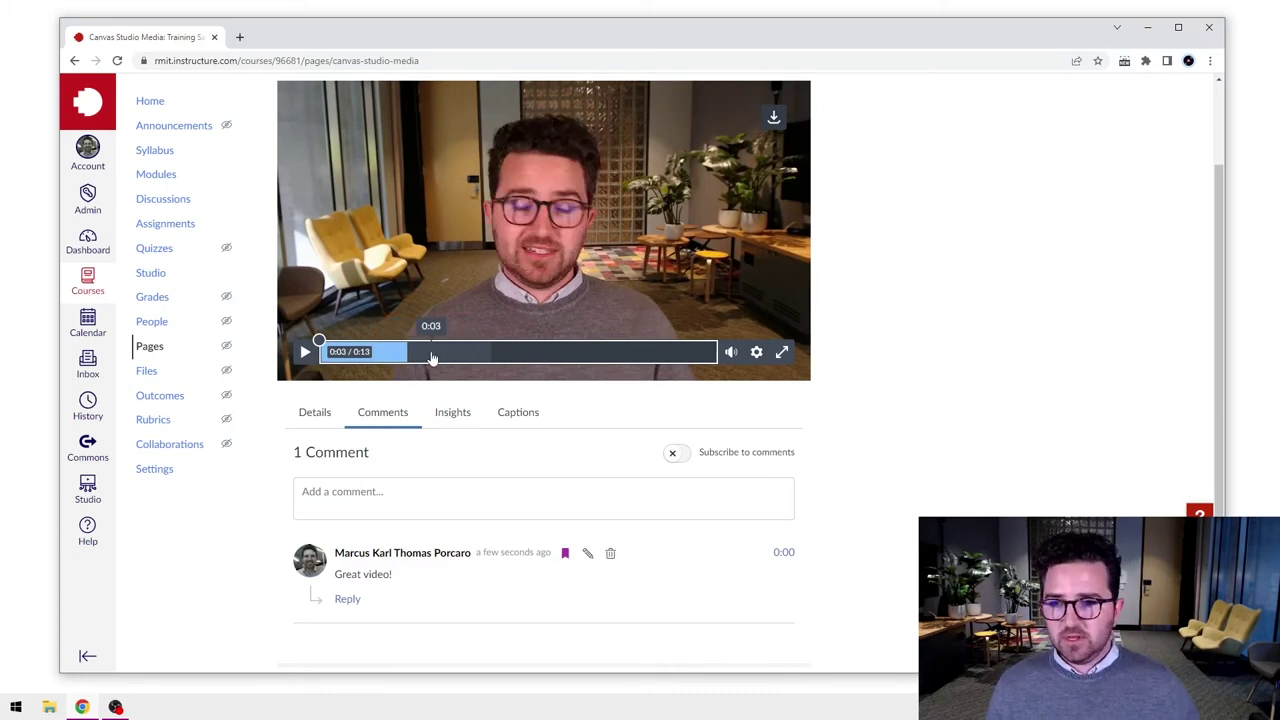
{"action": "left_click", "coordinate": [436, 358]}
{"action": "left_click", "coordinate": [450, 358]}
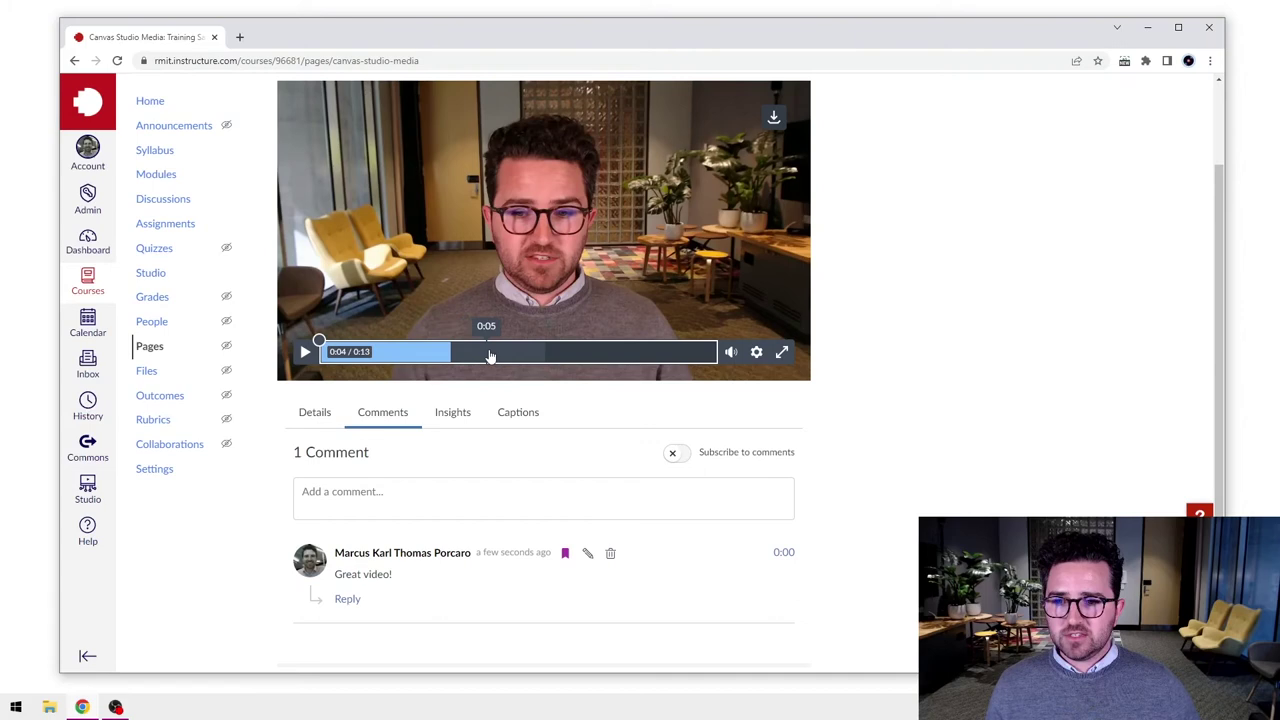
{"action": "left_click", "coordinate": [530, 358]}
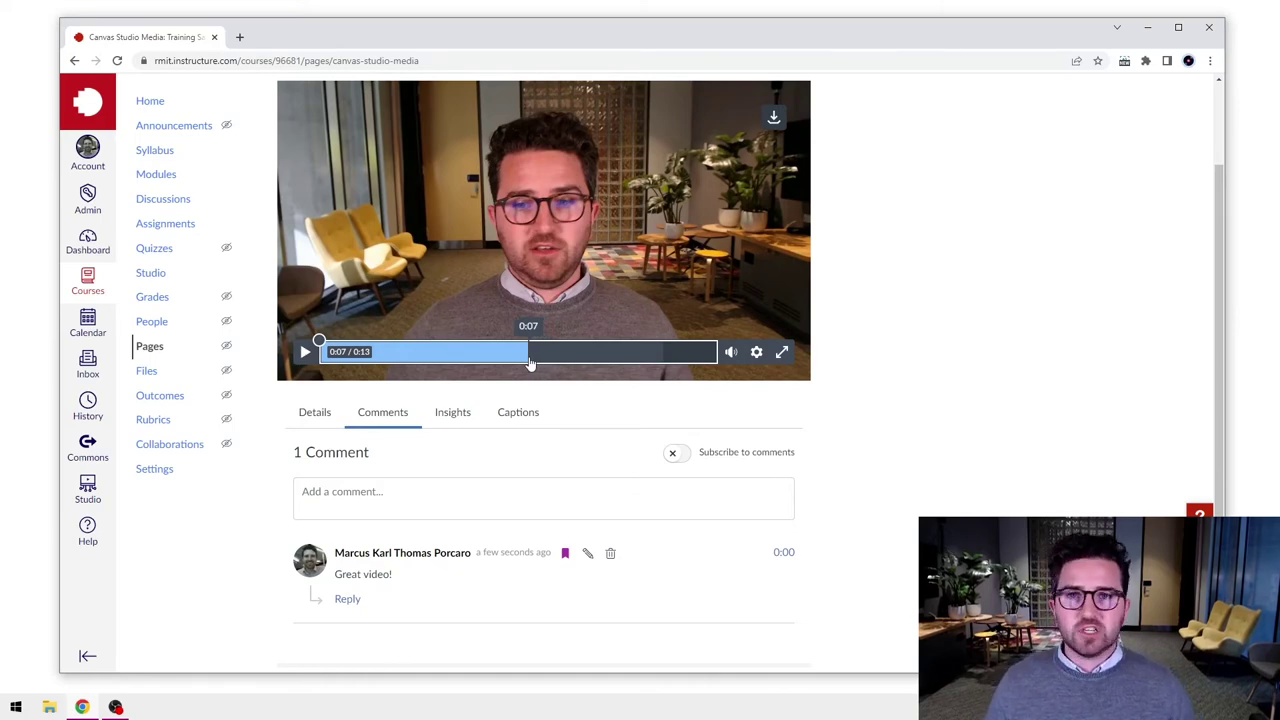
{"action": "left_click", "coordinate": [431, 496]}
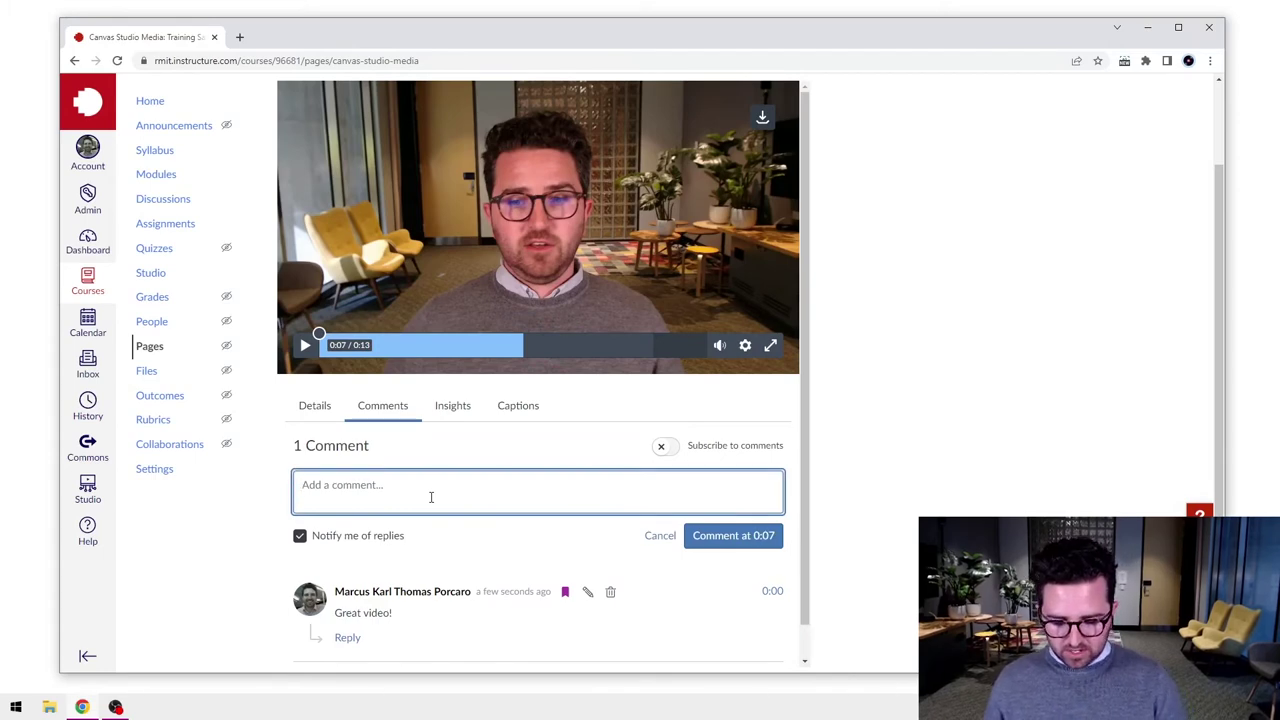
{"action": "type", "text": "Thank for explain"}
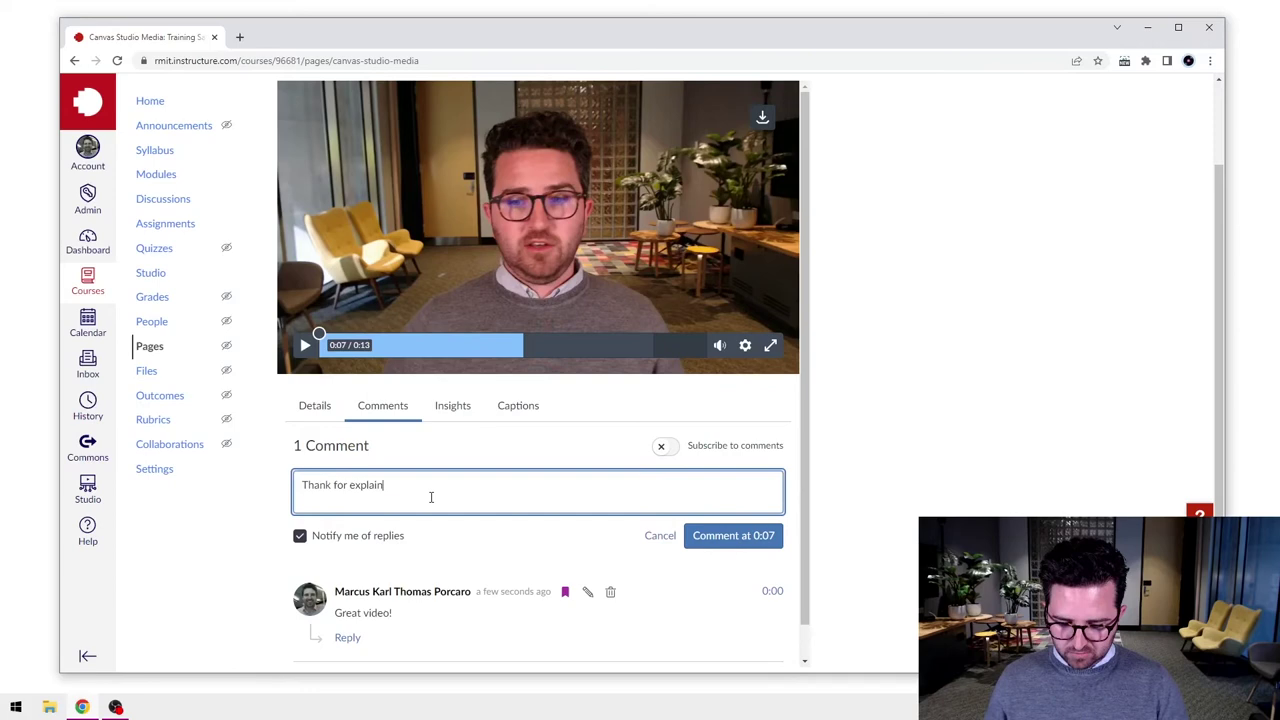
{"action": "type", "text": "ing this!"}
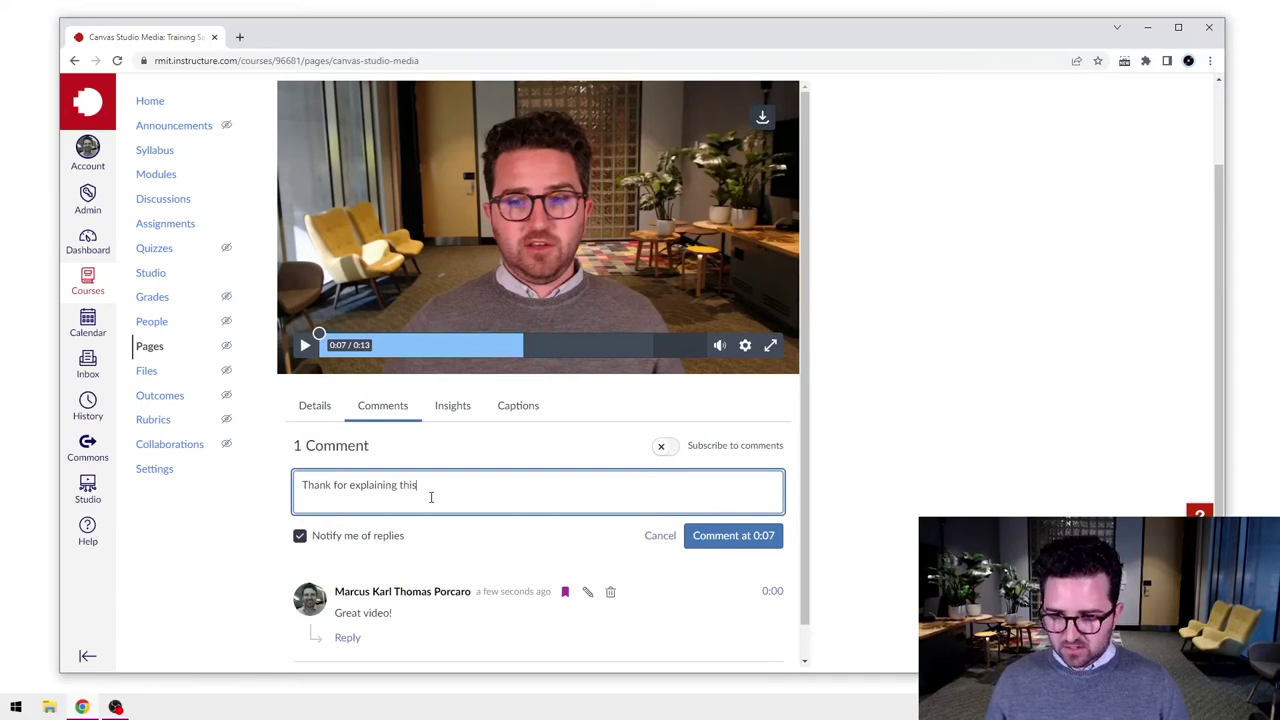
{"action": "left_click", "coordinate": [331, 485]}
{"action": "type", "text": "s"}
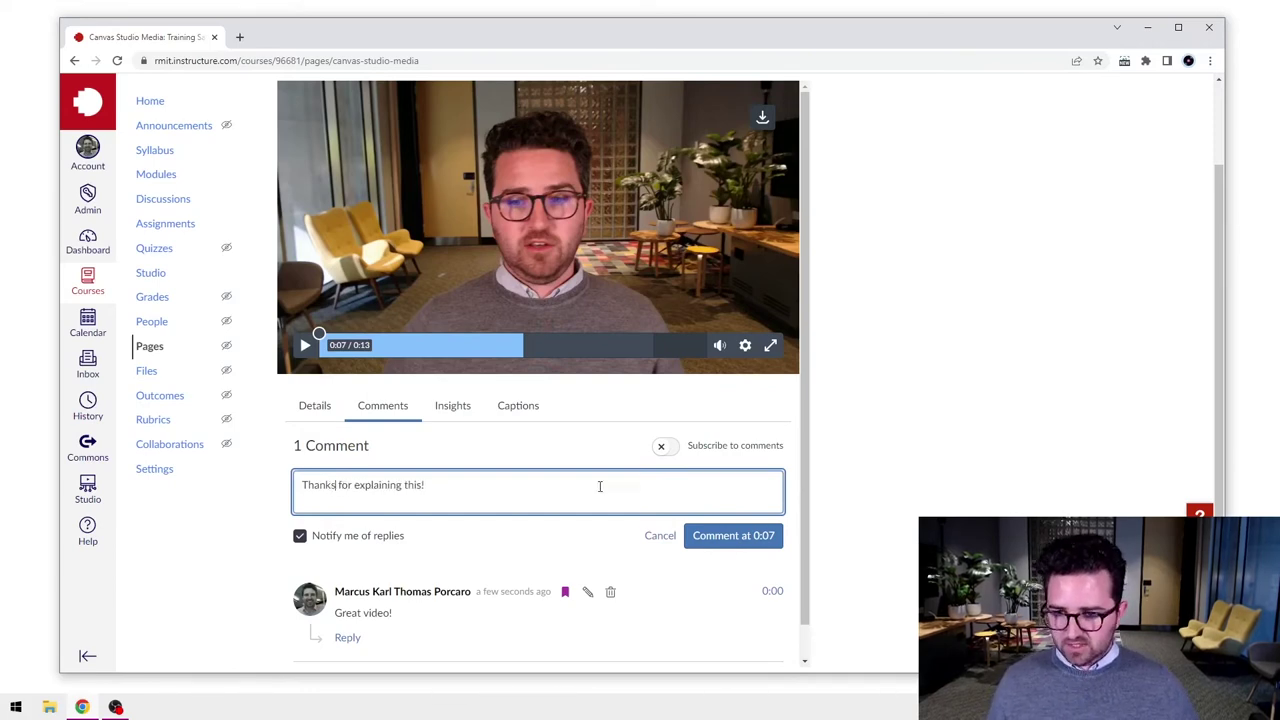
{"action": "left_click", "coordinate": [760, 540]}
Post 'Can you explain this again, I'm confused' at 0:11
{"action": "scroll", "coordinate": [640, 545], "scroll_direction": "down", "scroll_amount": 1}
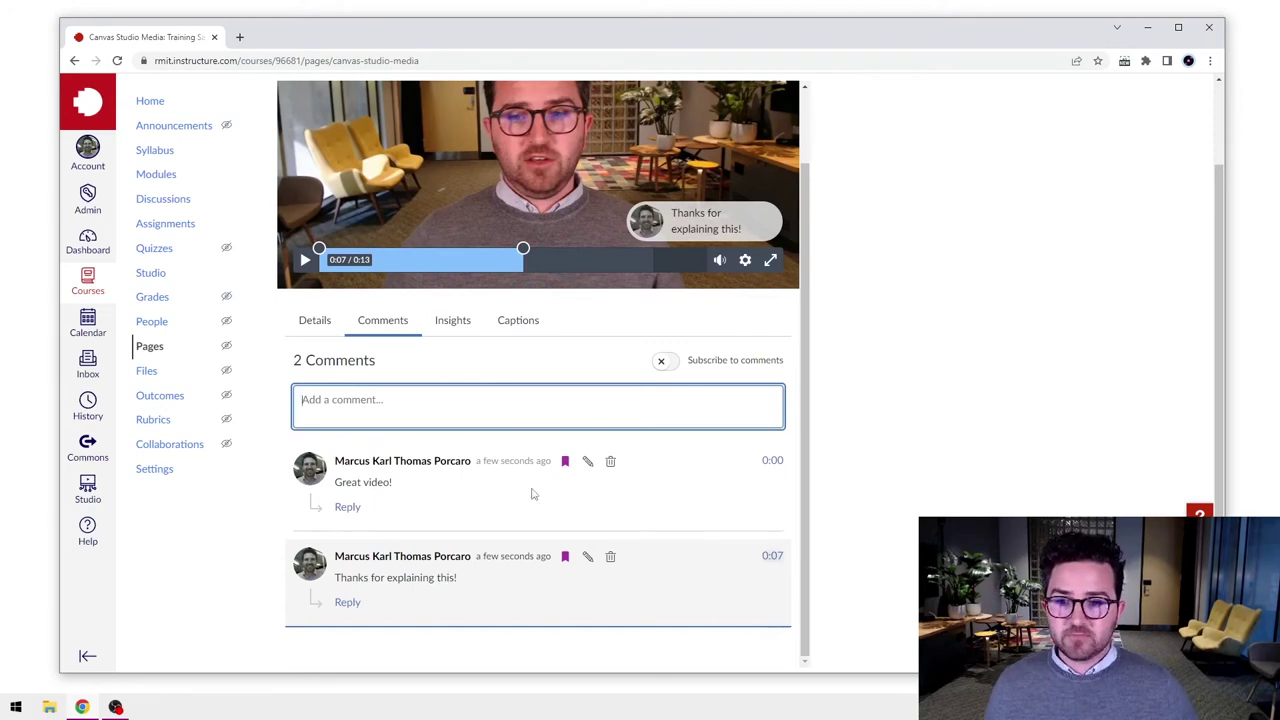
{"action": "left_click", "coordinate": [346, 403]}
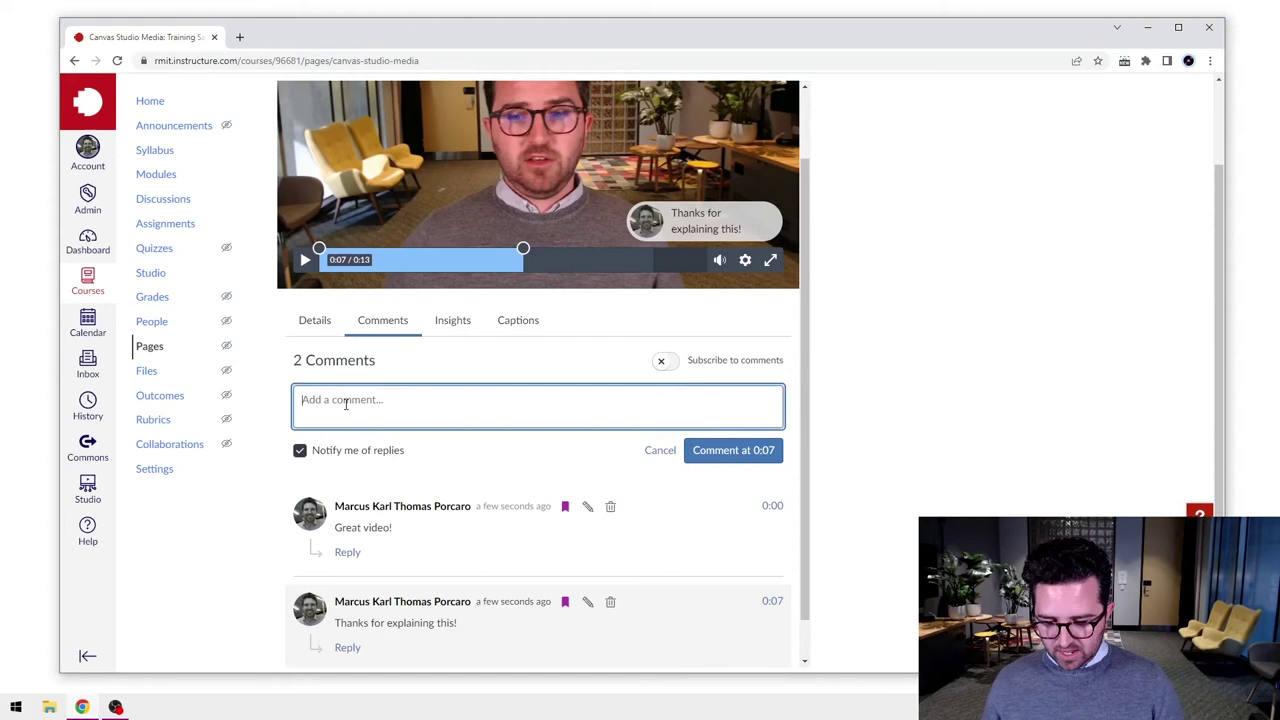
{"action": "type", "text": "Can you e"}
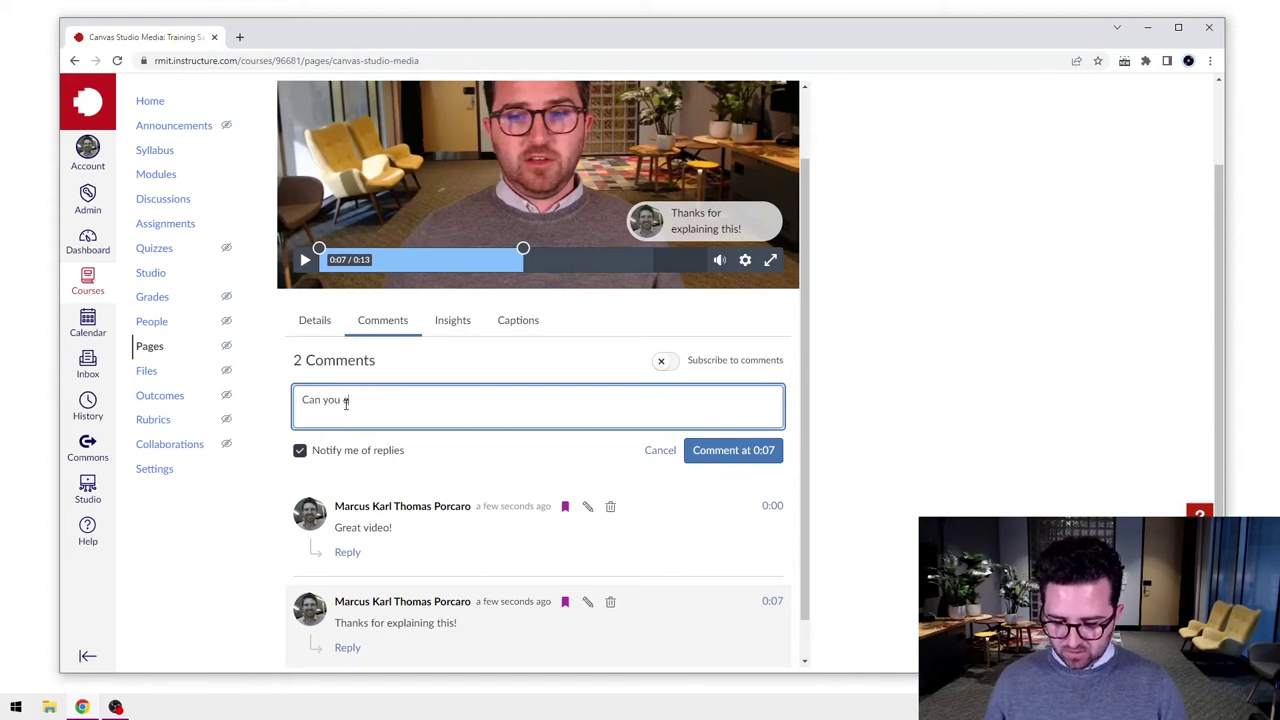
{"action": "type", "text": "xplain this again "}
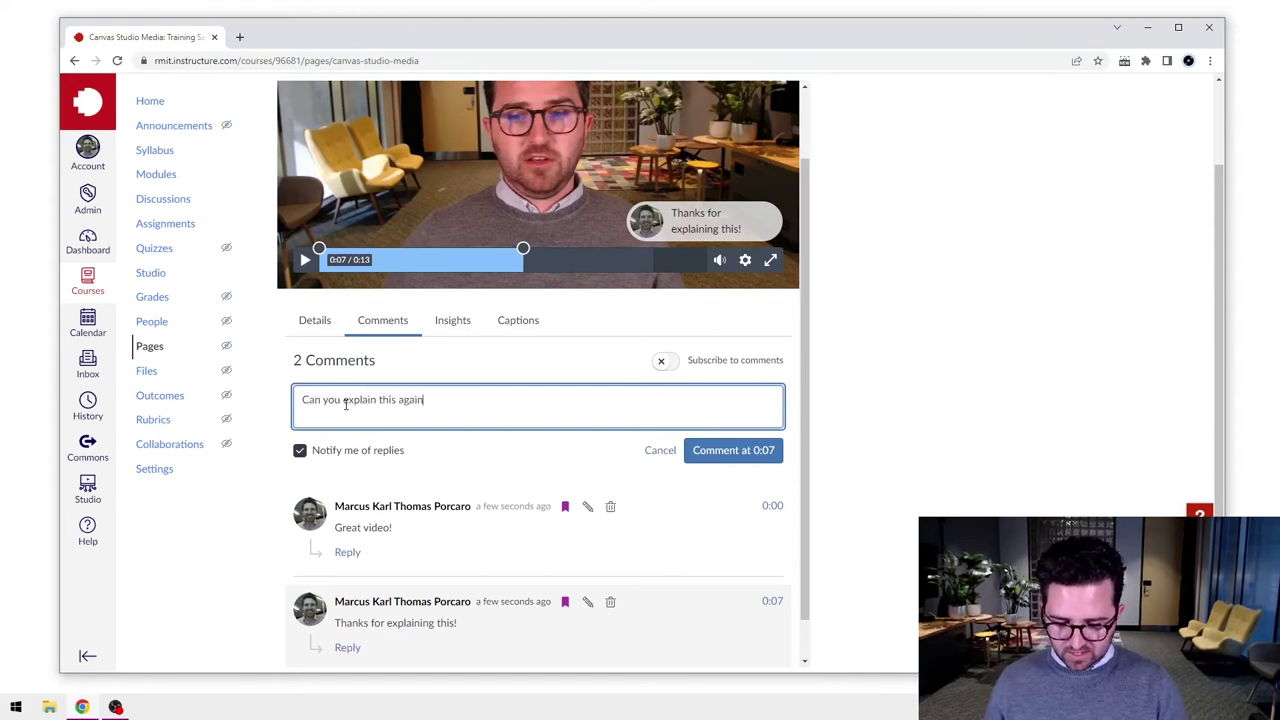
{"action": "type", "text": ", I'm confused."}
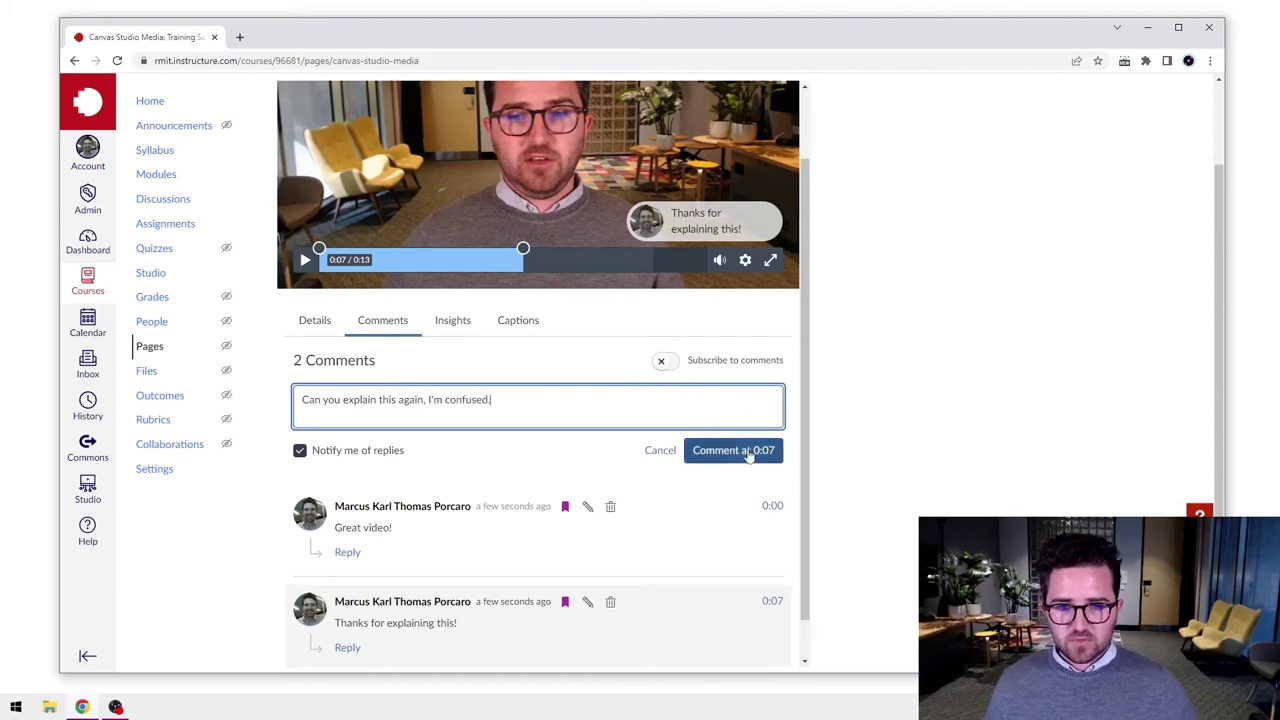
{"action": "left_click", "coordinate": [614, 270]}
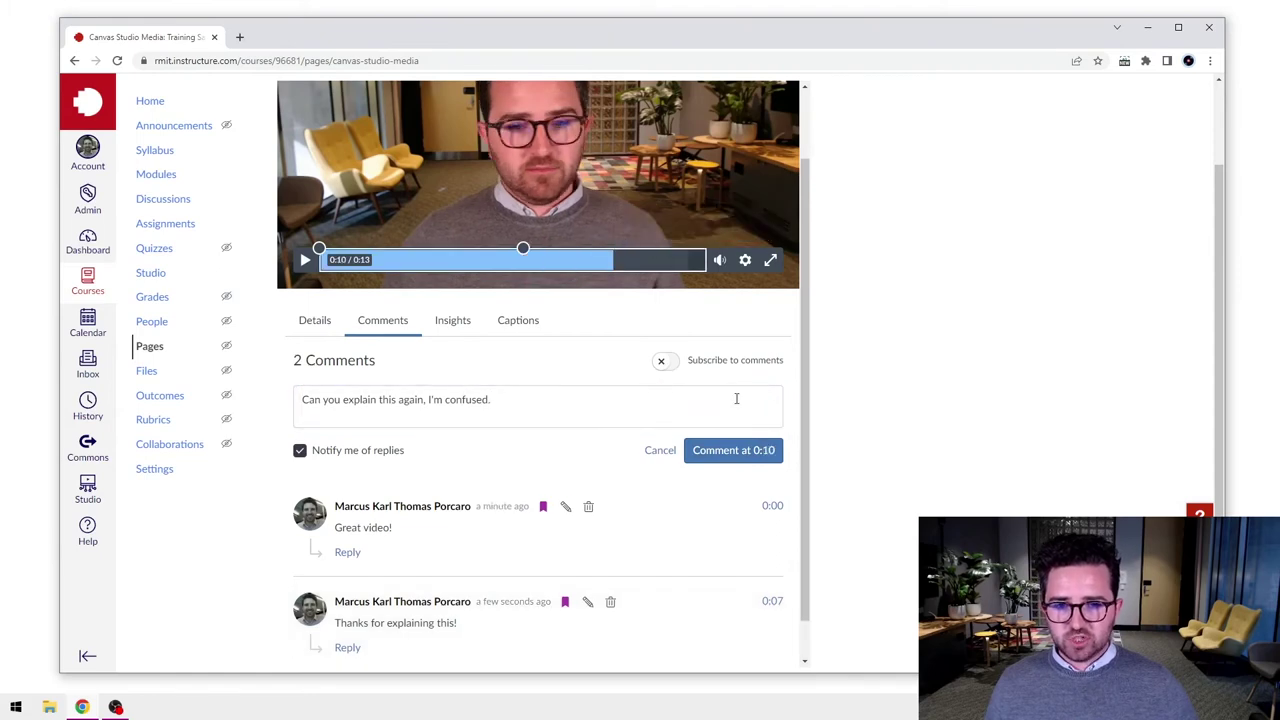
{"action": "left_click", "coordinate": [623, 263]}
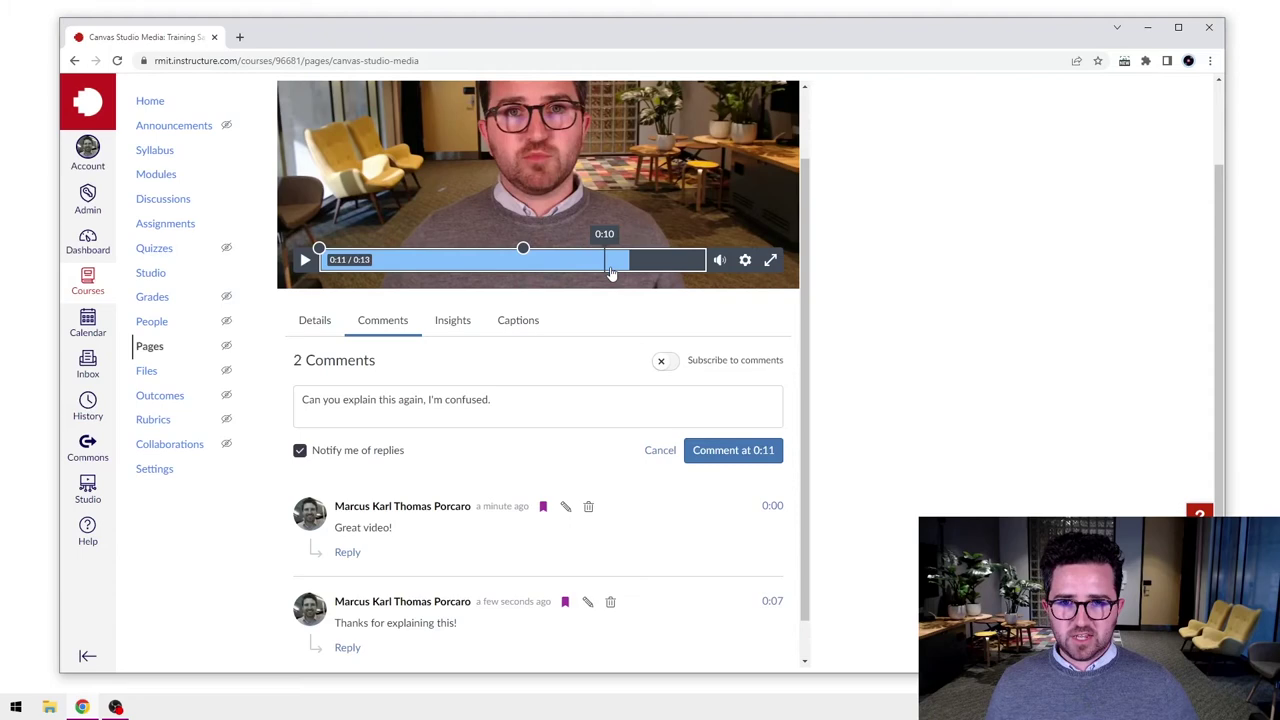
{"action": "left_click", "coordinate": [726, 452]}
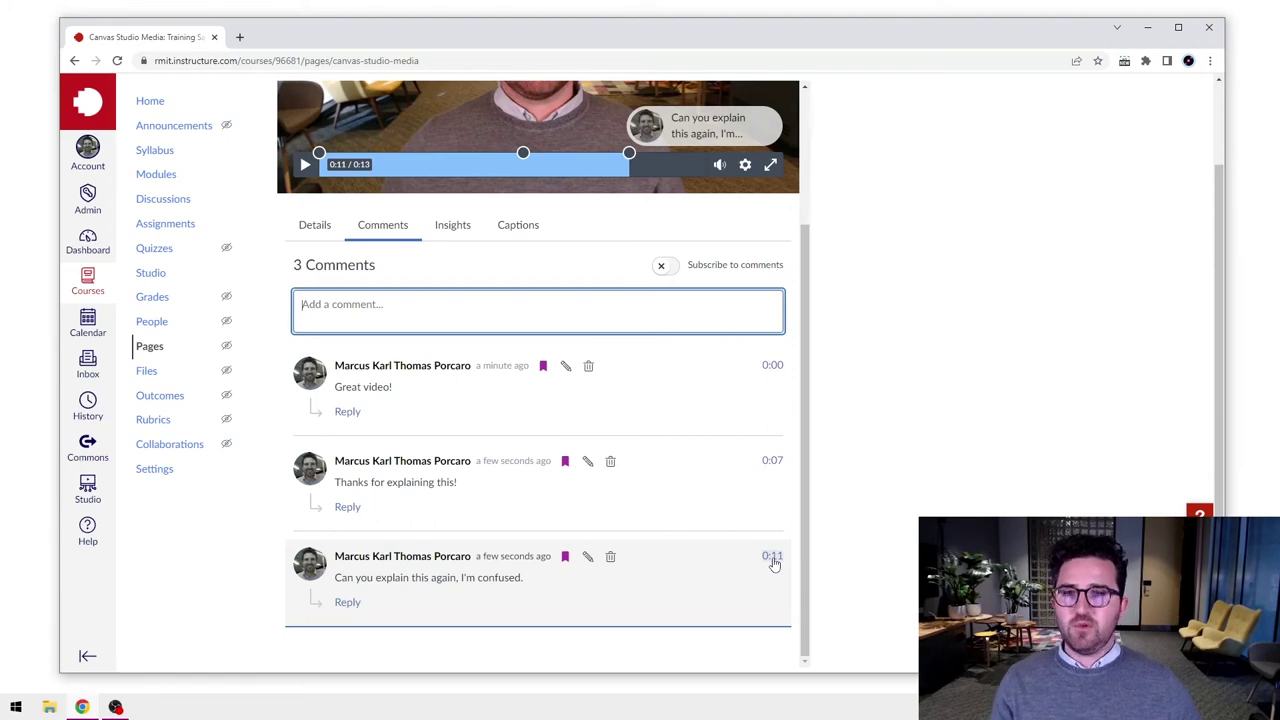
{"action": "left_click", "coordinate": [772, 557]}
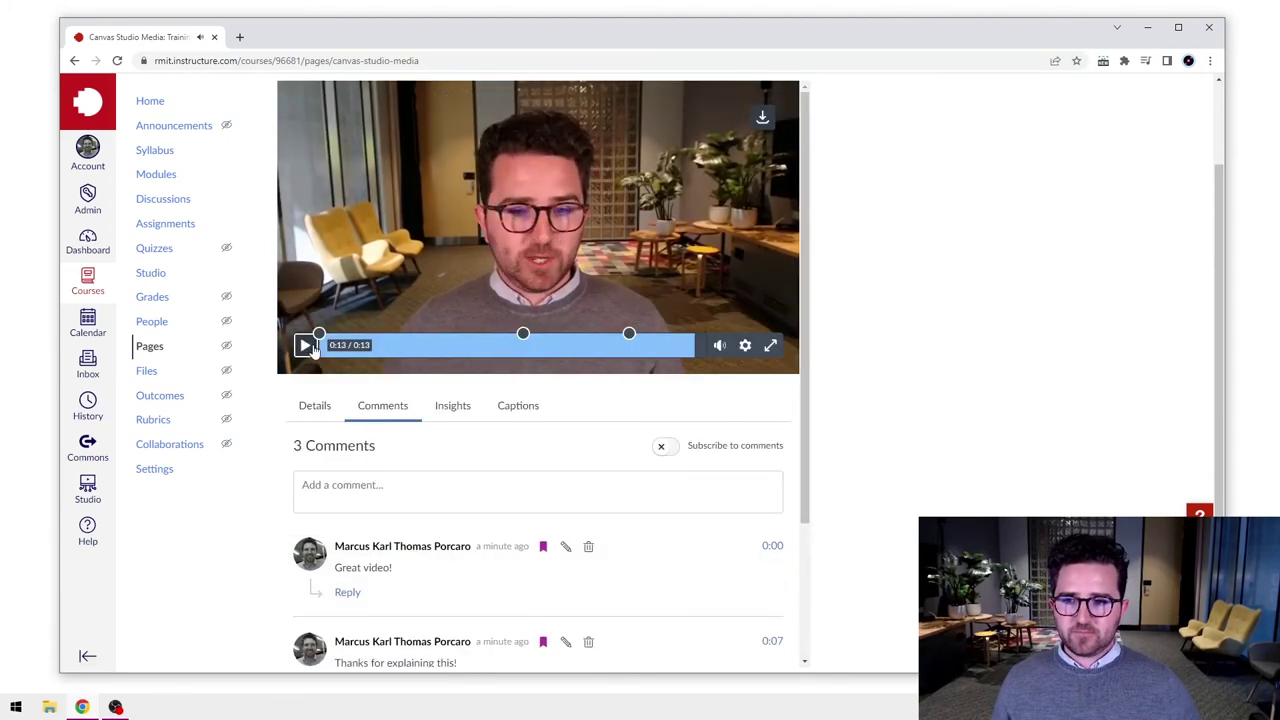
{"action": "left_click", "coordinate": [613, 346]}
{"action": "left_click", "coordinate": [625, 347]}
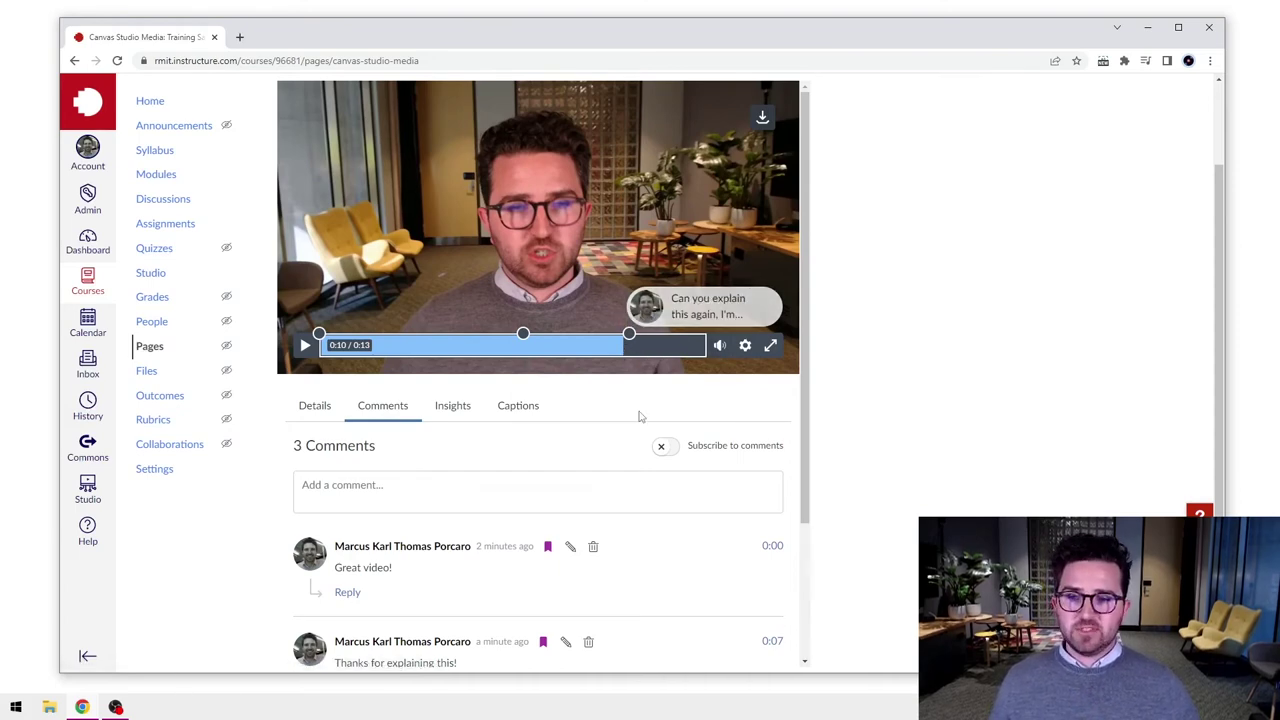
{"action": "scroll", "coordinate": [622, 473], "scroll_direction": "down", "scroll_amount": 3}
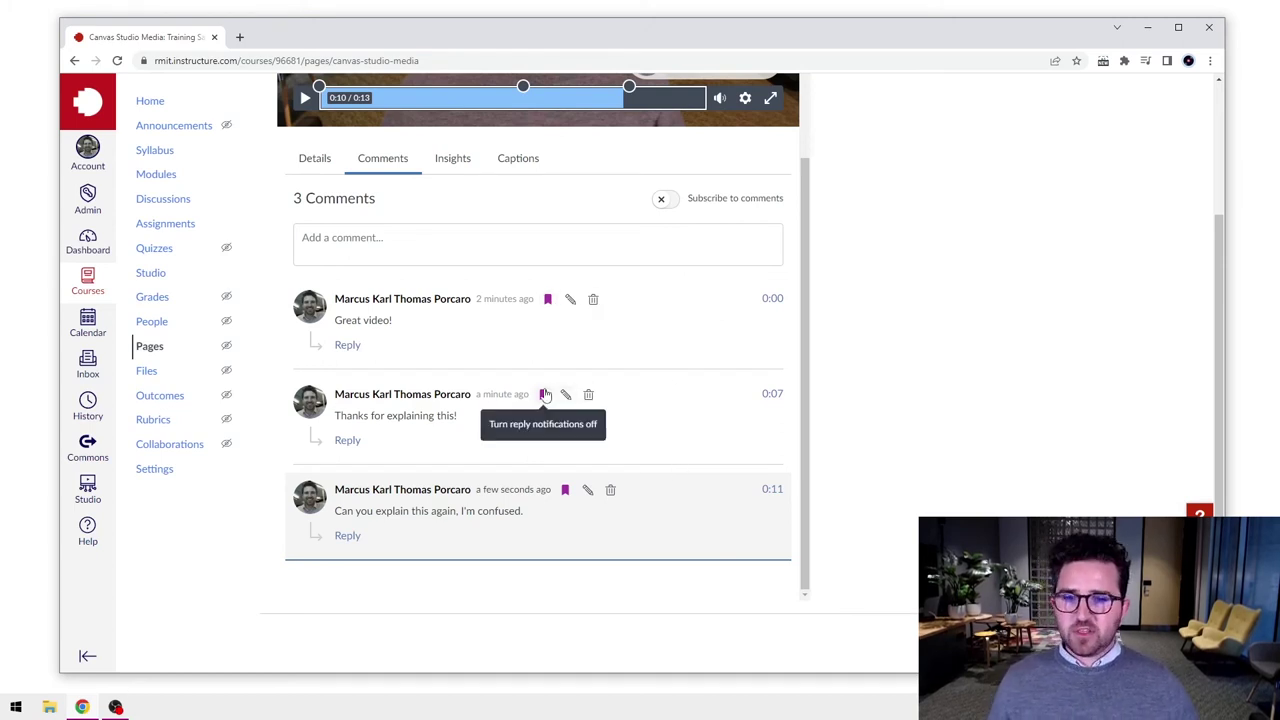
Turn on the 'Subscribe to comments' toggle for the video
{"action": "scroll", "coordinate": [637, 429], "scroll_direction": "up", "scroll_amount": 1}
{"action": "scroll", "coordinate": [630, 395], "scroll_direction": "down", "scroll_amount": 1}
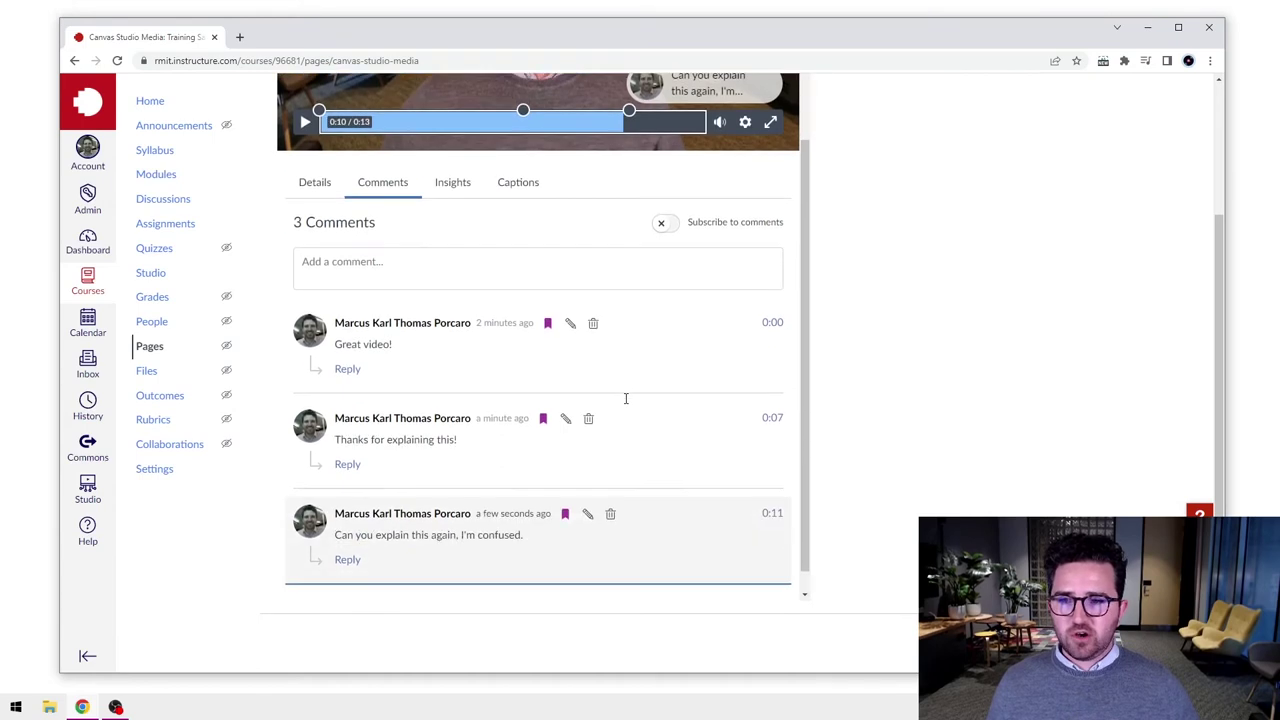
{"action": "scroll", "coordinate": [670, 290], "scroll_direction": "up", "scroll_amount": 1}
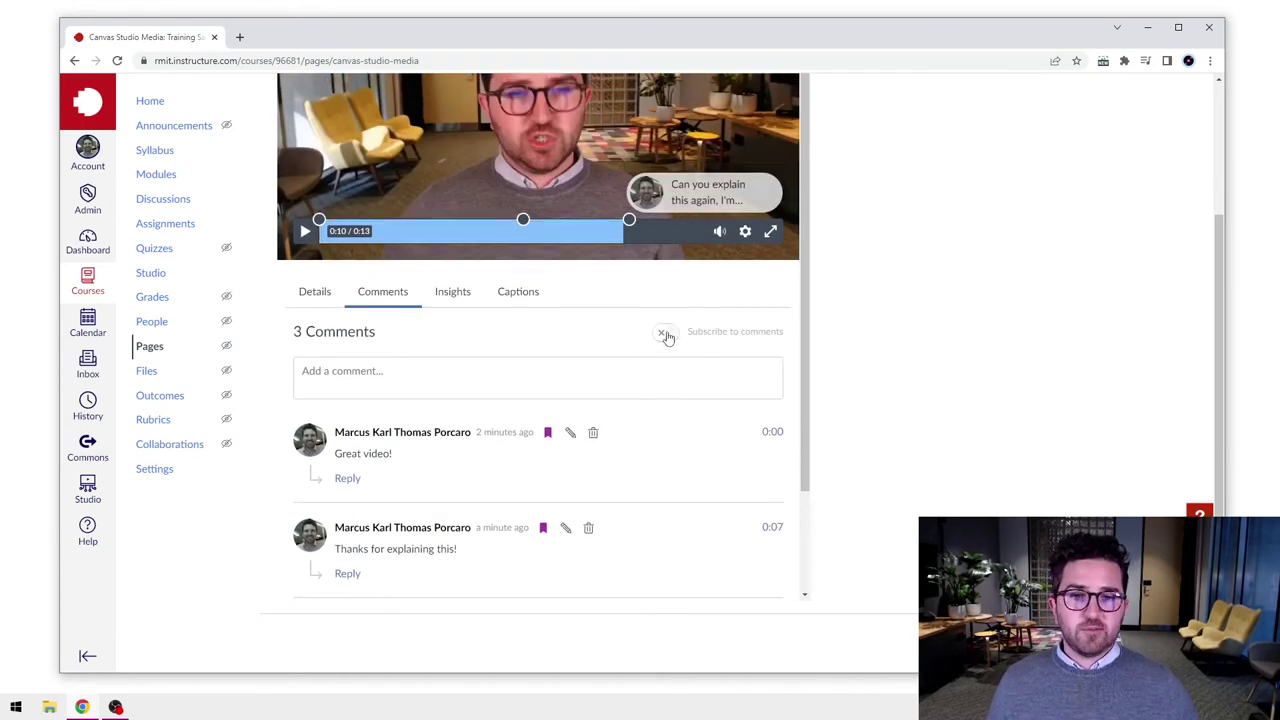
{"action": "left_click", "coordinate": [667, 335]}
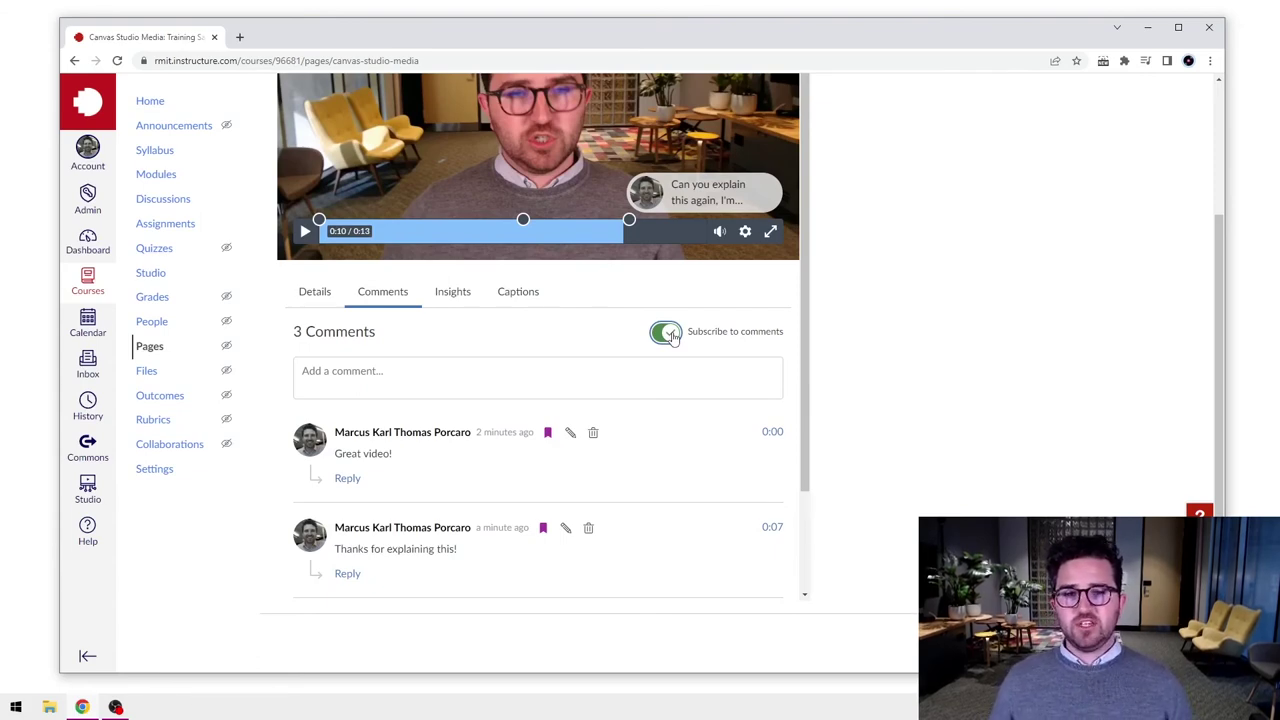
{"action": "scroll", "coordinate": [672, 336], "scroll_direction": "up", "scroll_amount": 3}
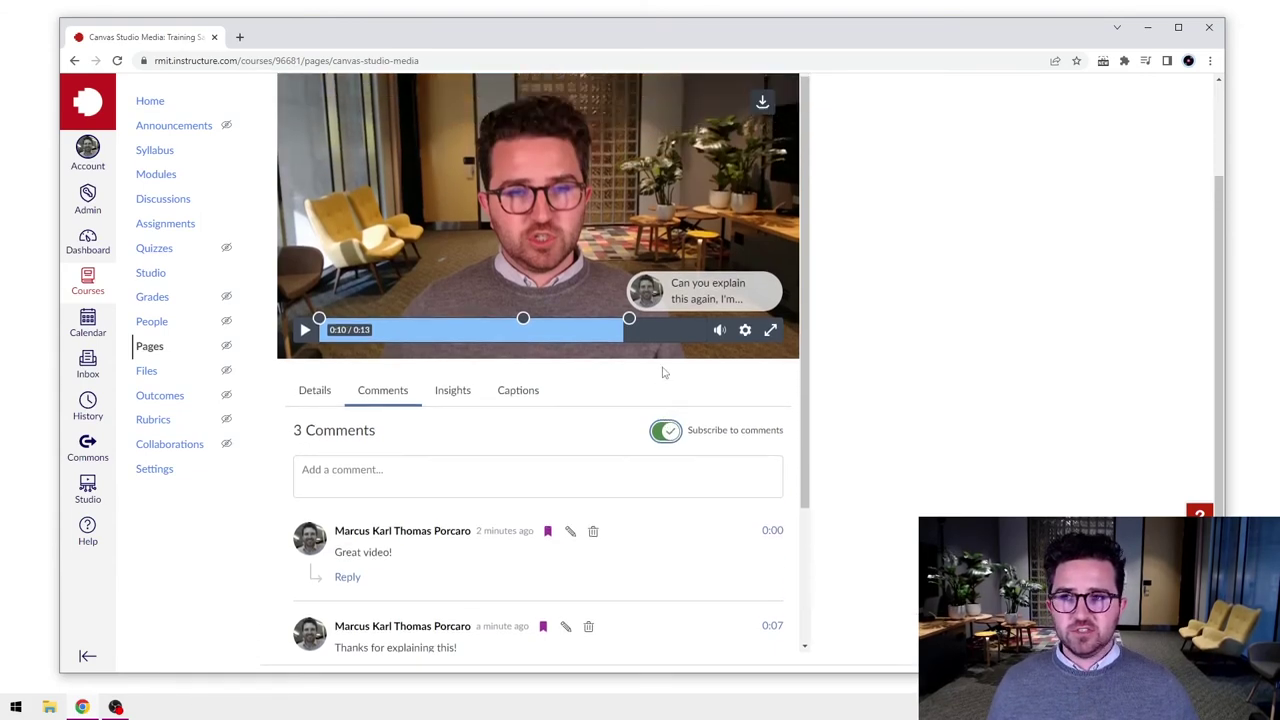
Open and close the Account tray, then scroll back down to the comments
{"action": "left_click", "coordinate": [100, 165]}
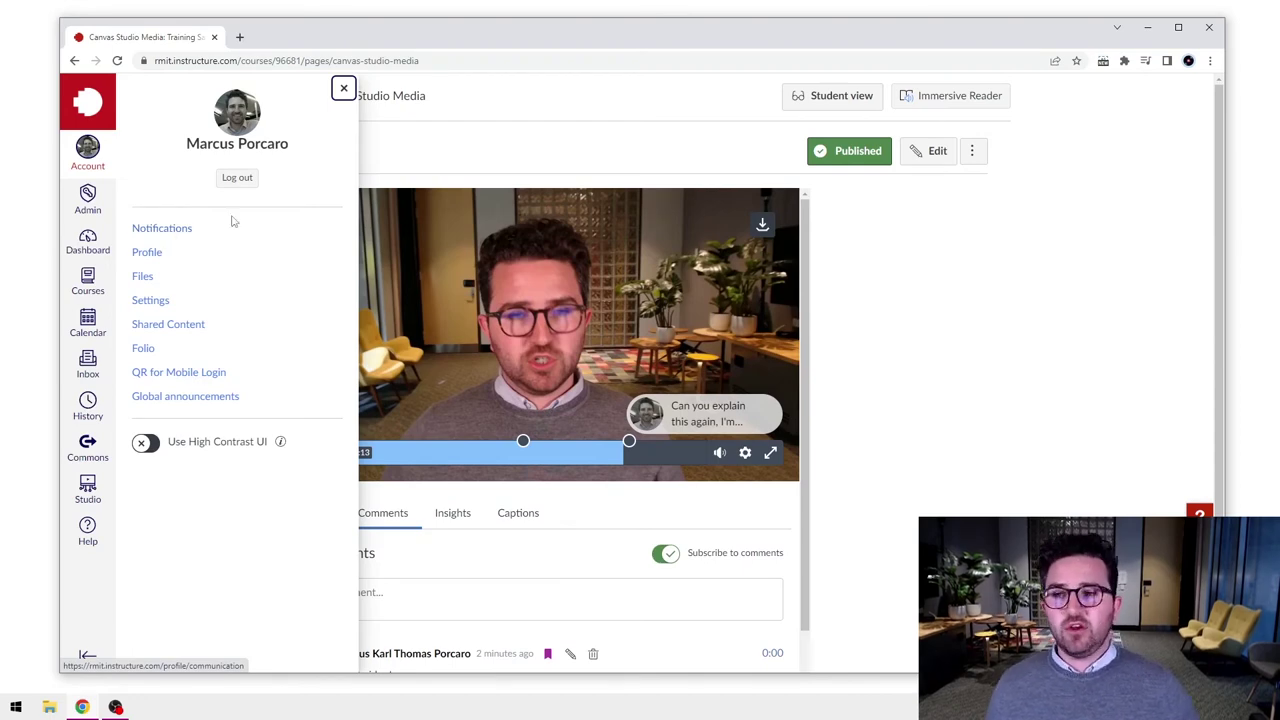
{"action": "left_click", "coordinate": [342, 91]}
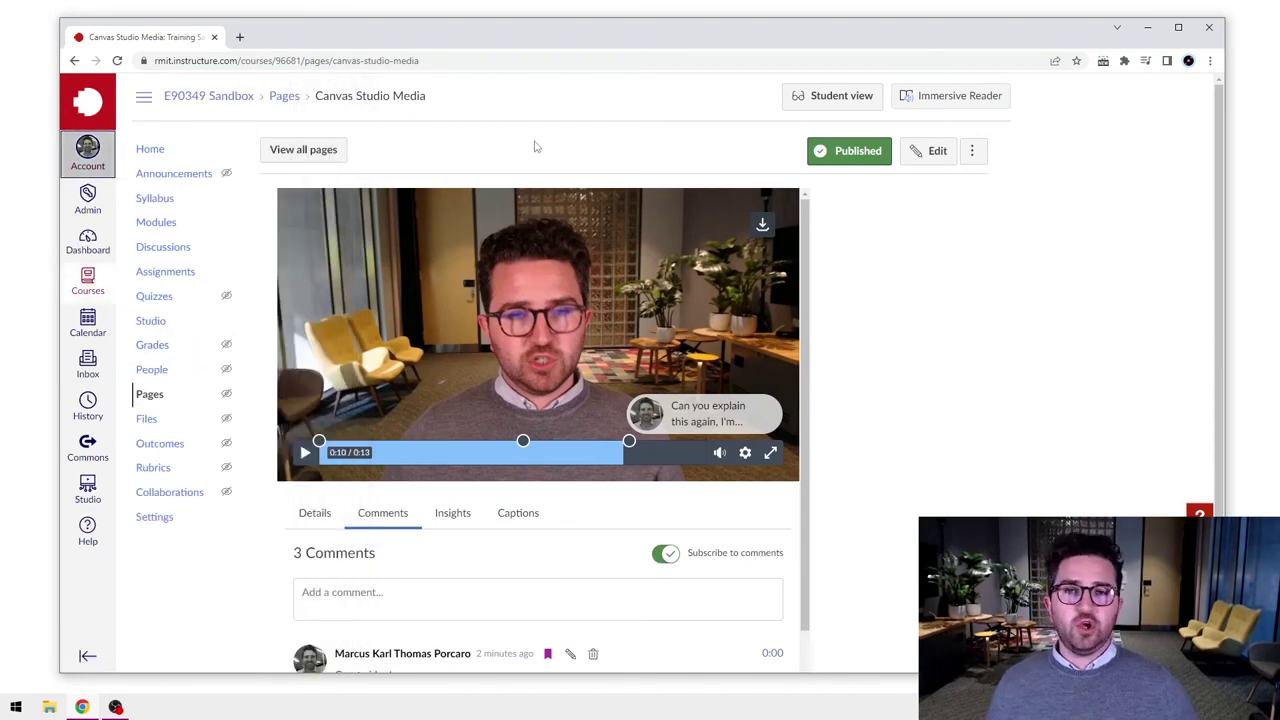
{"action": "scroll", "coordinate": [574, 240], "scroll_direction": "down", "scroll_amount": 3}
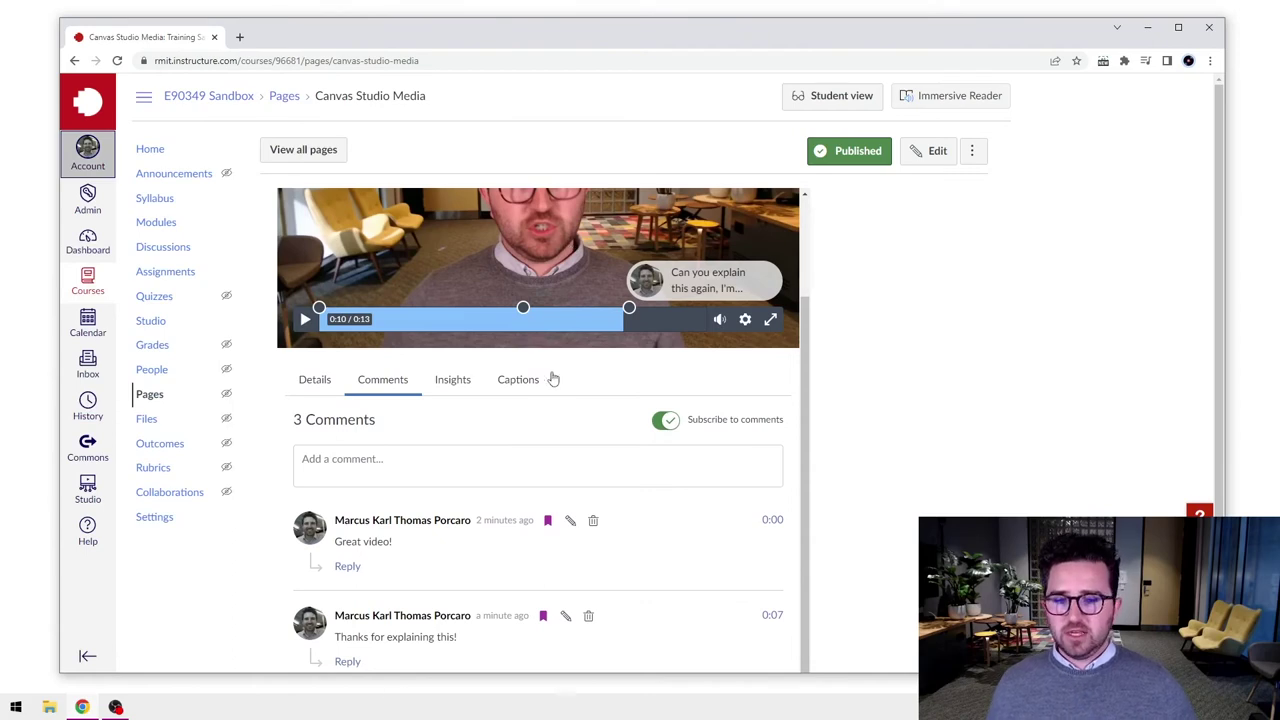
{"action": "scroll", "coordinate": [560, 385], "scroll_direction": "down", "scroll_amount": 1}
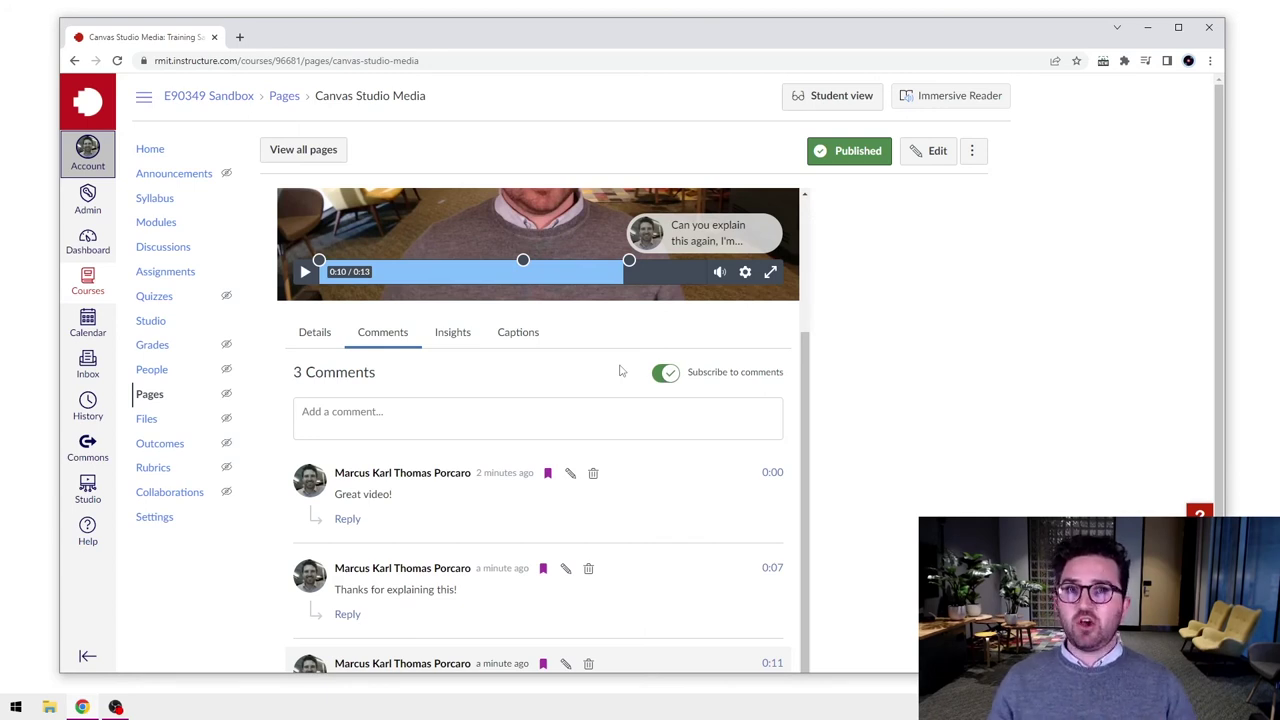
{"action": "scroll", "coordinate": [620, 365], "scroll_direction": "down", "scroll_amount": 1}
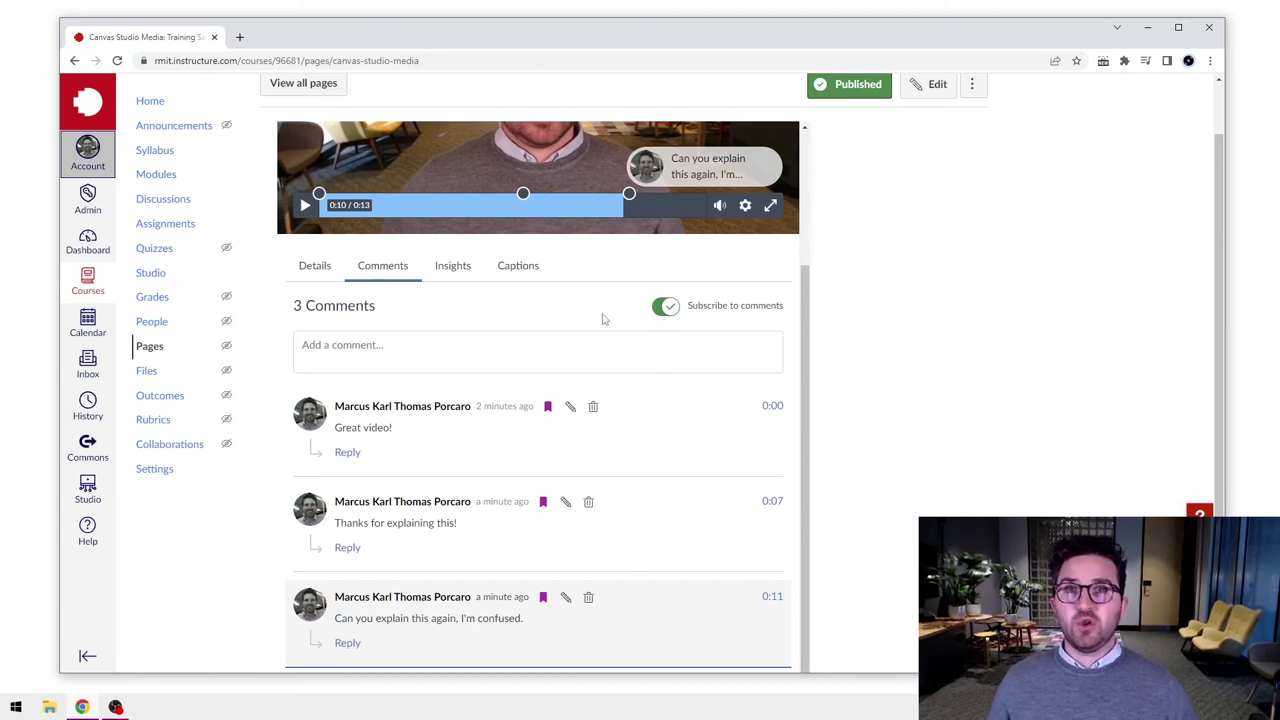
Toggle comment subscription off and on, then disable reply notifications for 'Great video!'
{"action": "left_click", "coordinate": [665, 310]}
{"action": "left_click", "coordinate": [668, 308]}
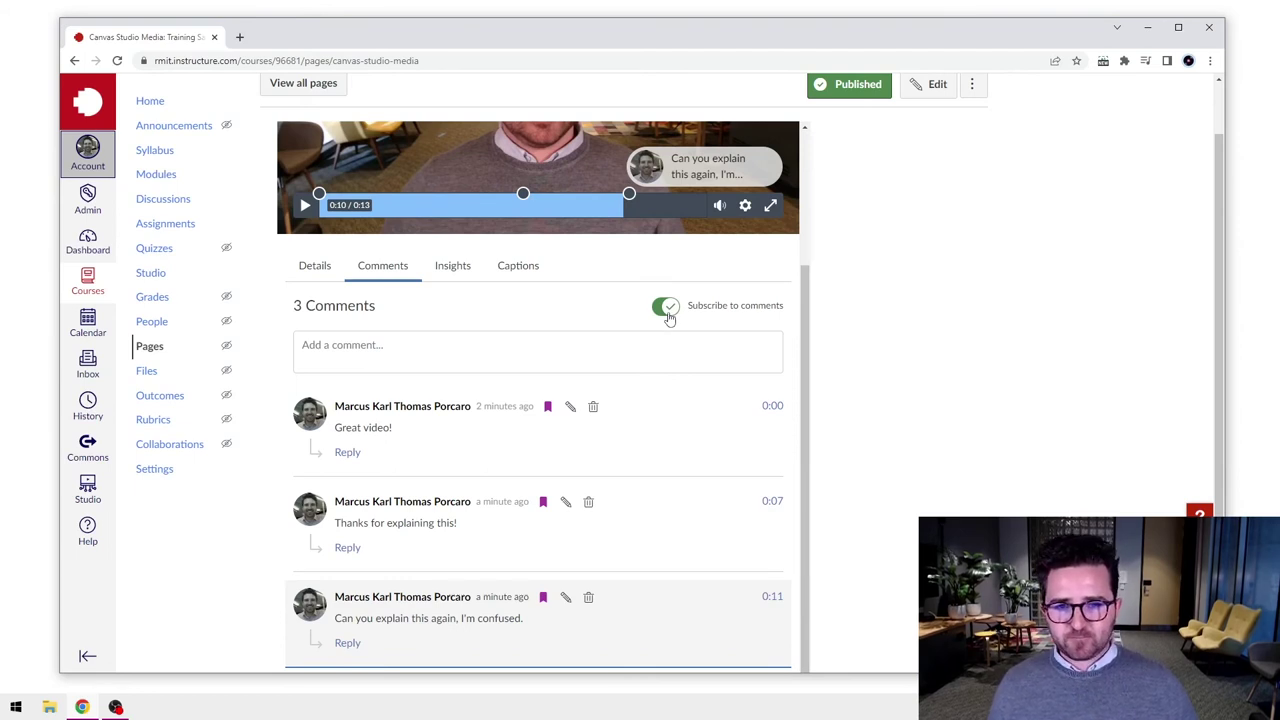
{"action": "scroll", "coordinate": [660, 318], "scroll_direction": "down", "scroll_amount": 1}
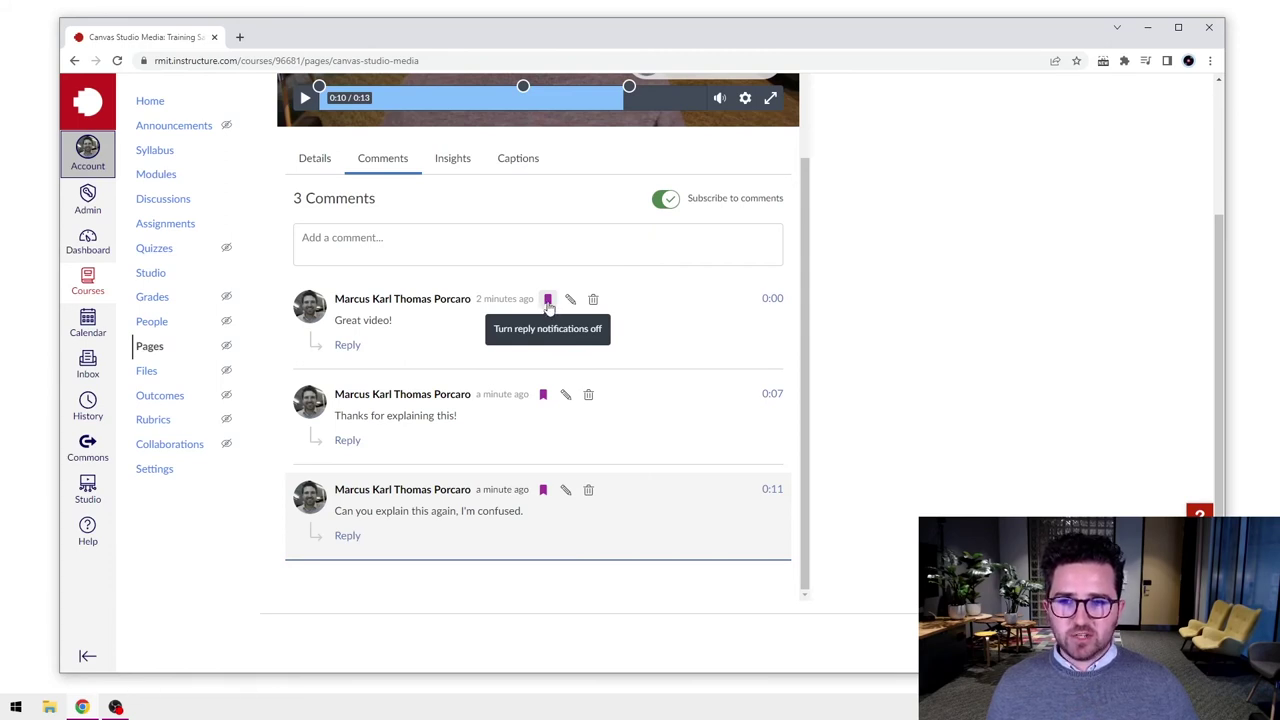
{"action": "left_click", "coordinate": [548, 300]}
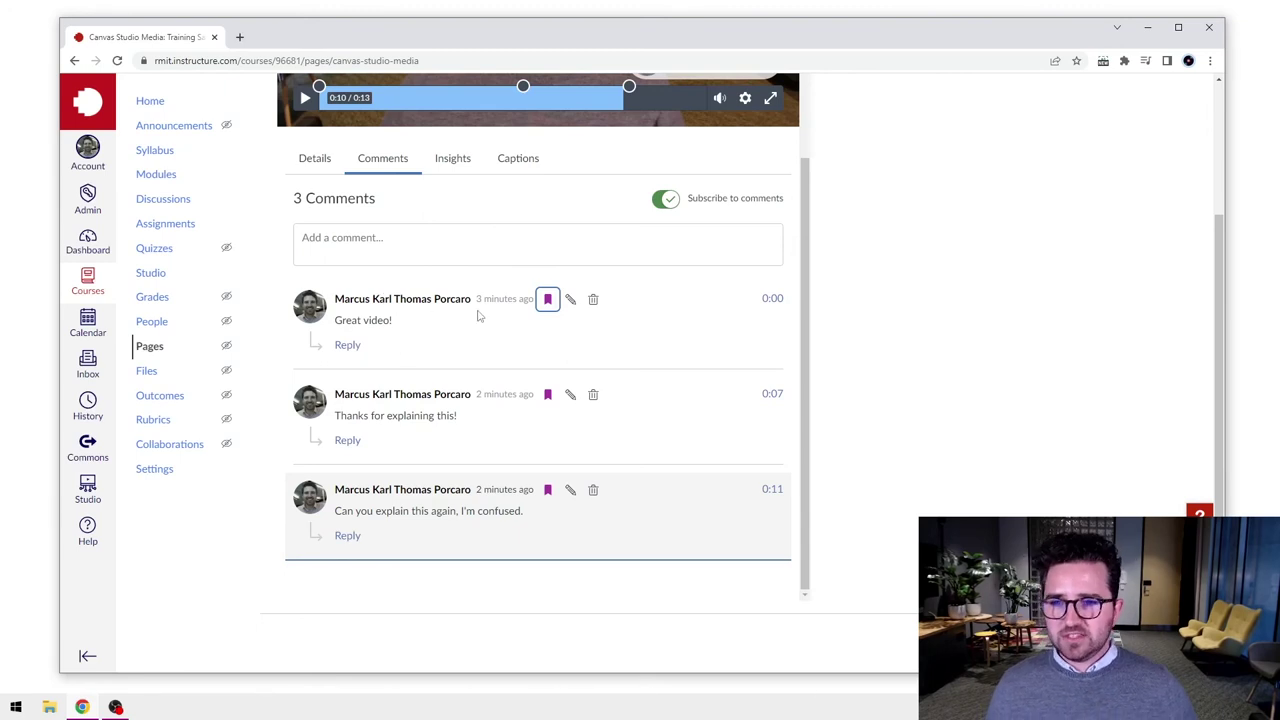
Post the reply 'Thanks' under the 'Great video!' comment and turn off its reply notifications
{"action": "left_click", "coordinate": [350, 346]}
{"action": "type", "text": "Thanks"}
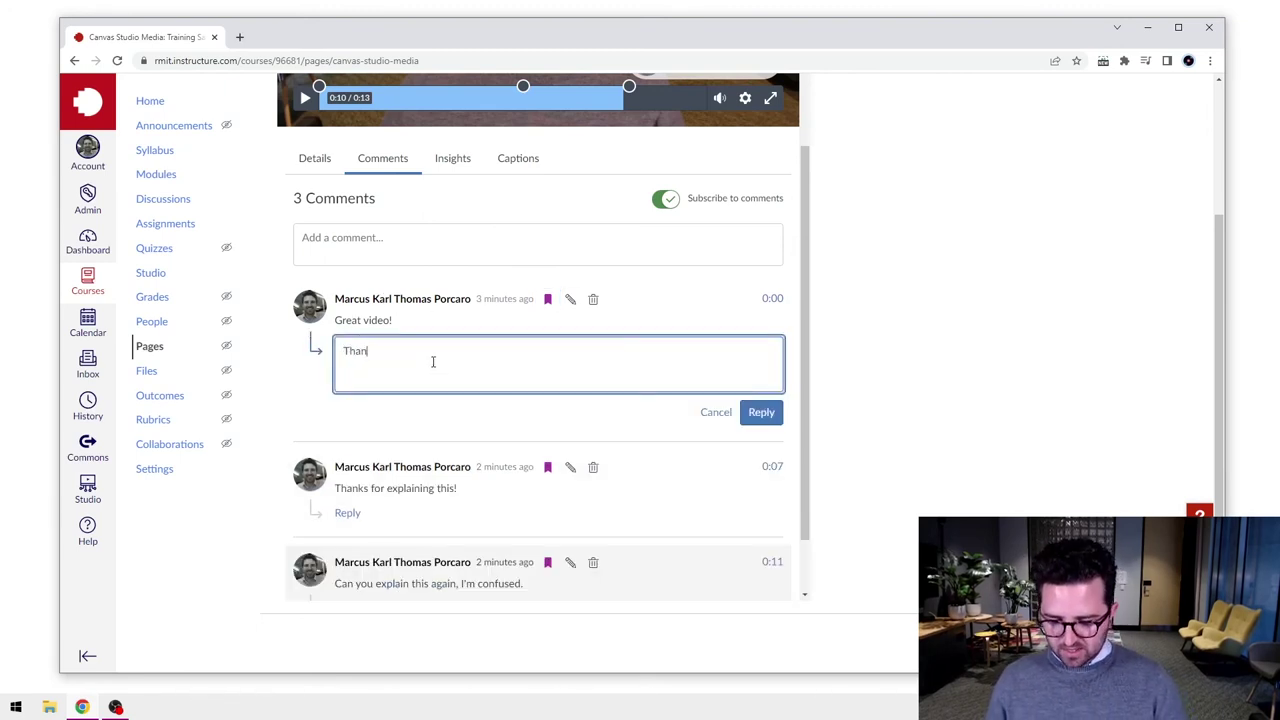
{"action": "left_click", "coordinate": [761, 412]}
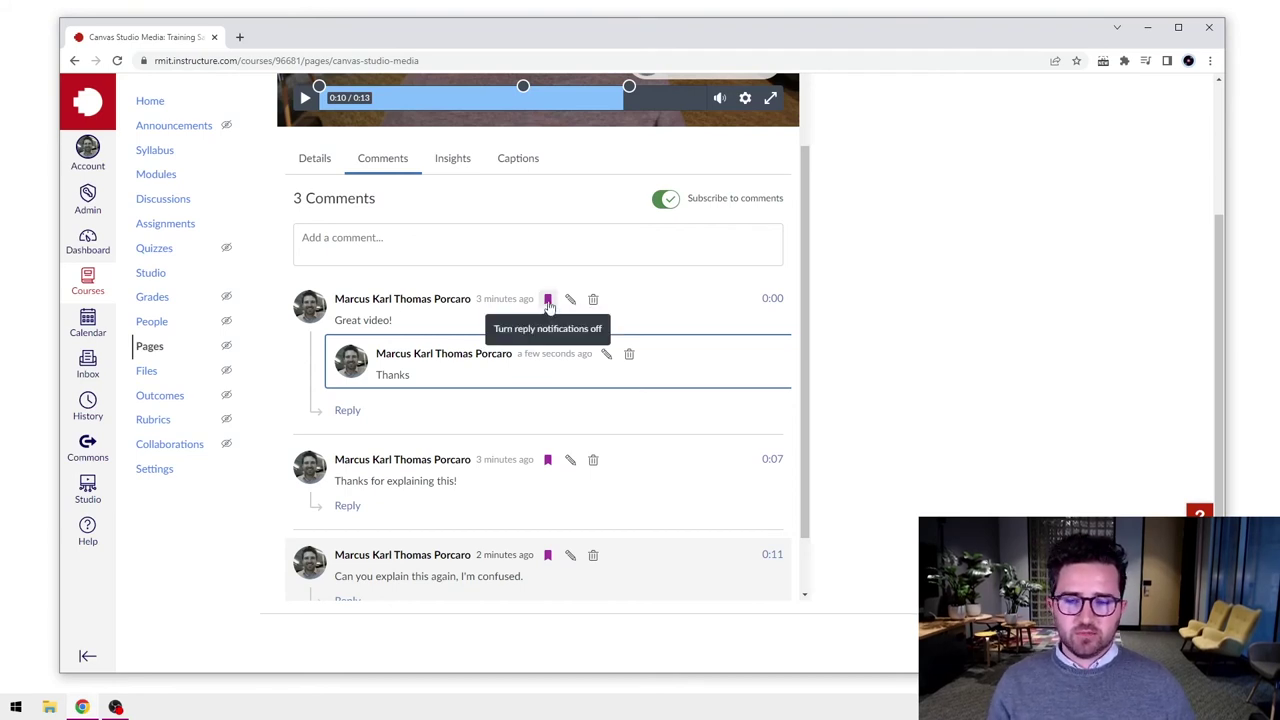
{"action": "left_click", "coordinate": [548, 301]}
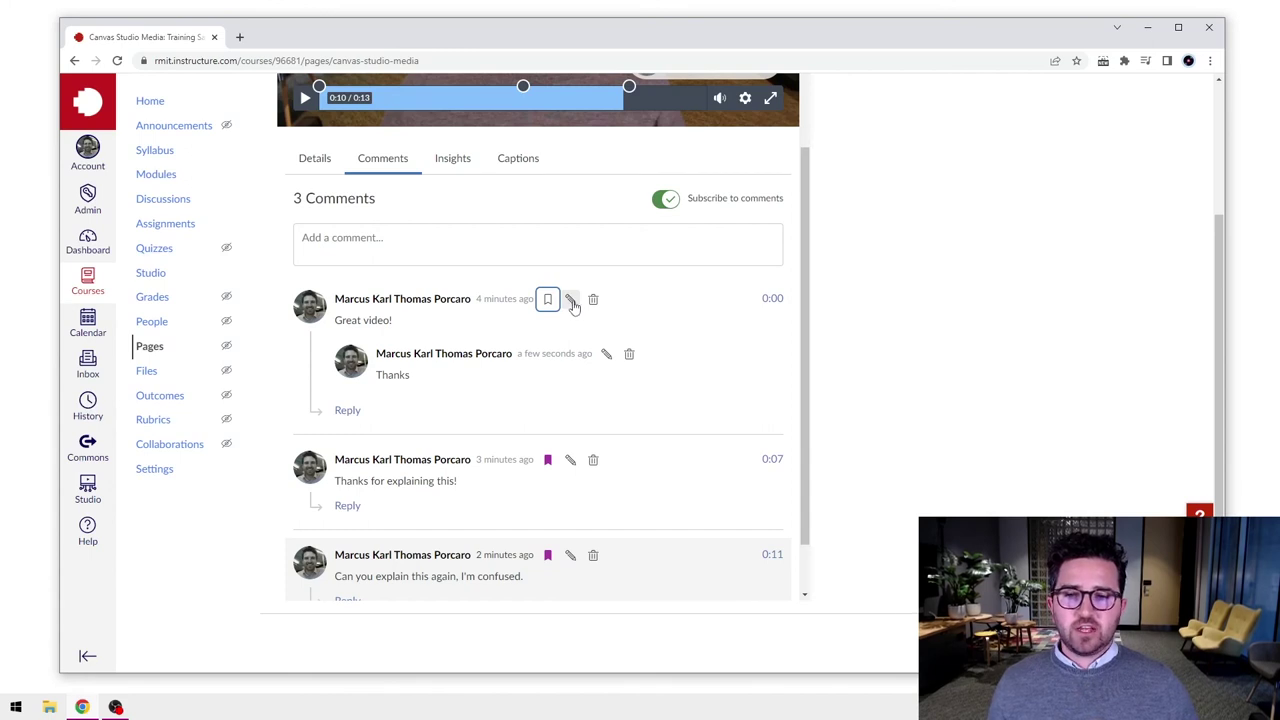
Edit the first comment so it reads 'Great video! thanks'
{"action": "left_click", "coordinate": [571, 302]}
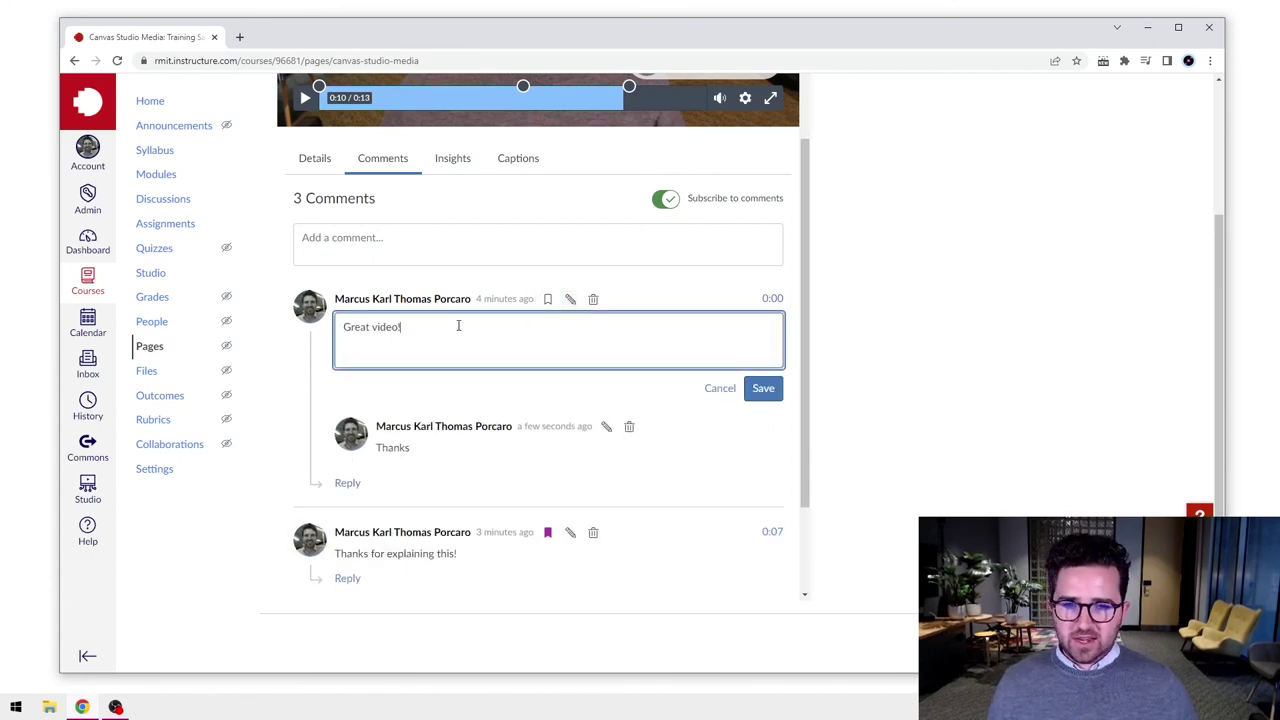
{"action": "type", "text": "thanks"}
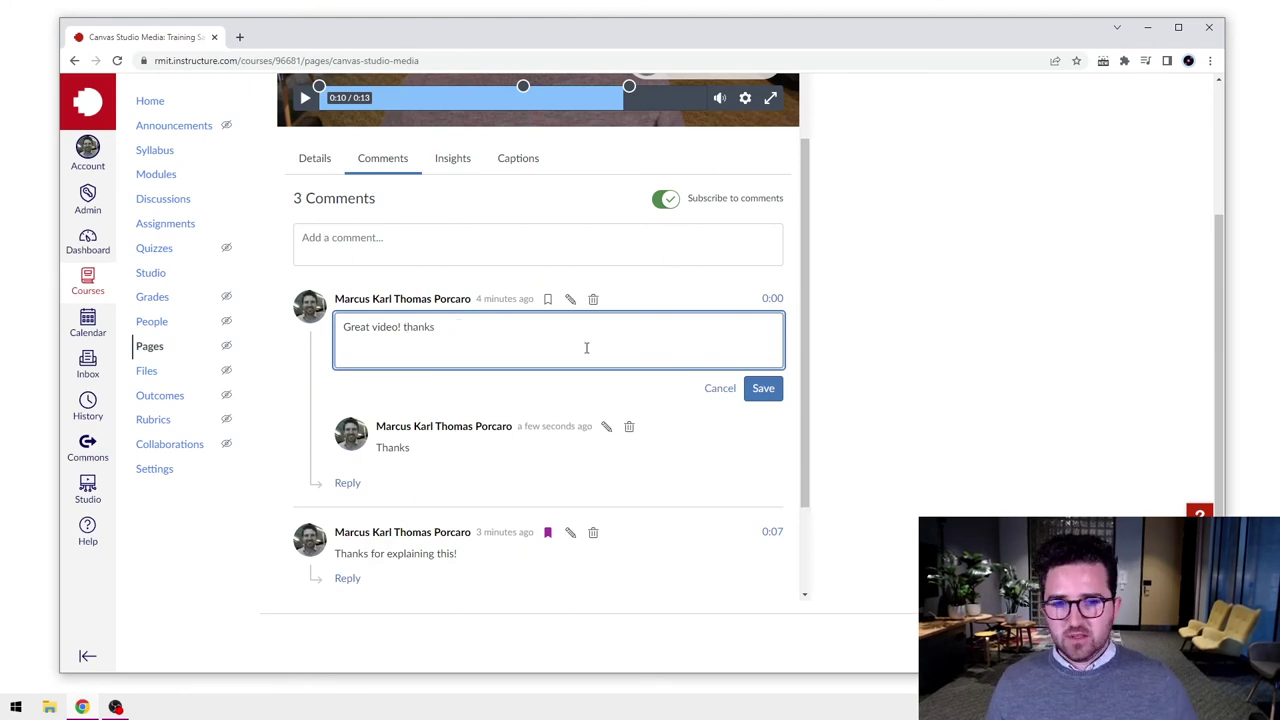
{"action": "left_click", "coordinate": [762, 388]}
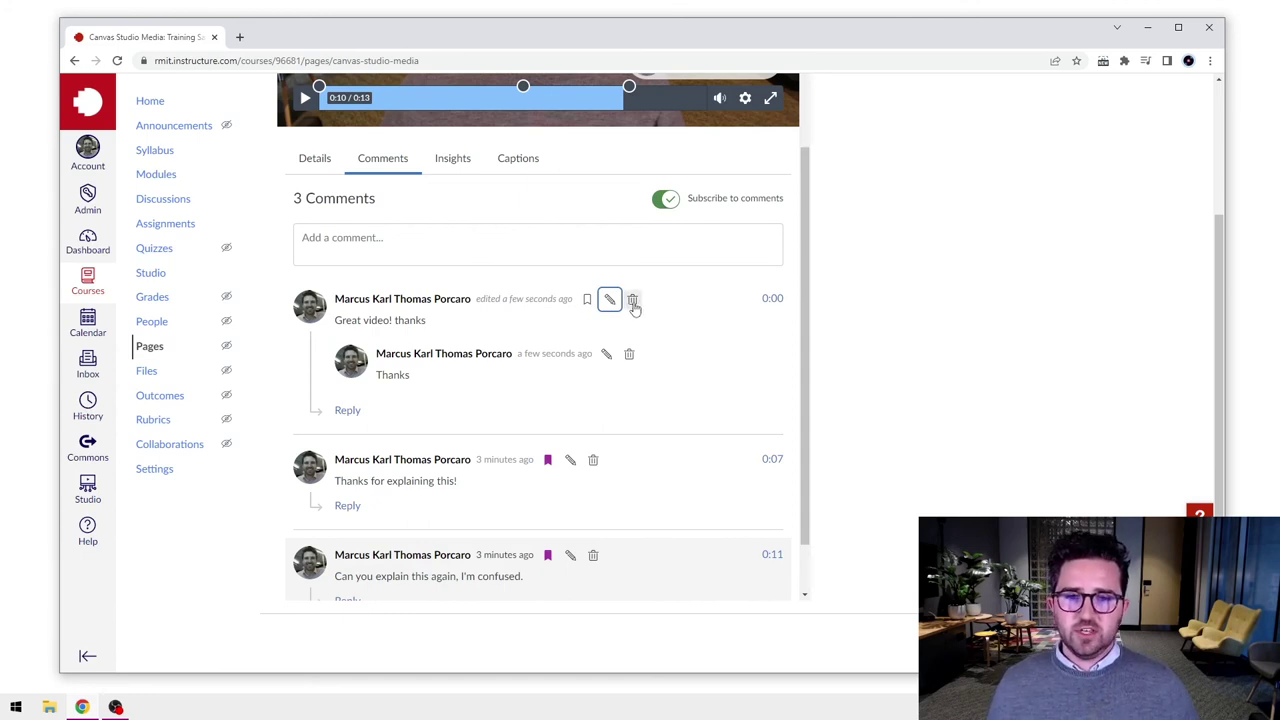
Delete the edited 'Great video! thanks' comment, confirming the deletion
{"action": "left_click", "coordinate": [633, 302]}
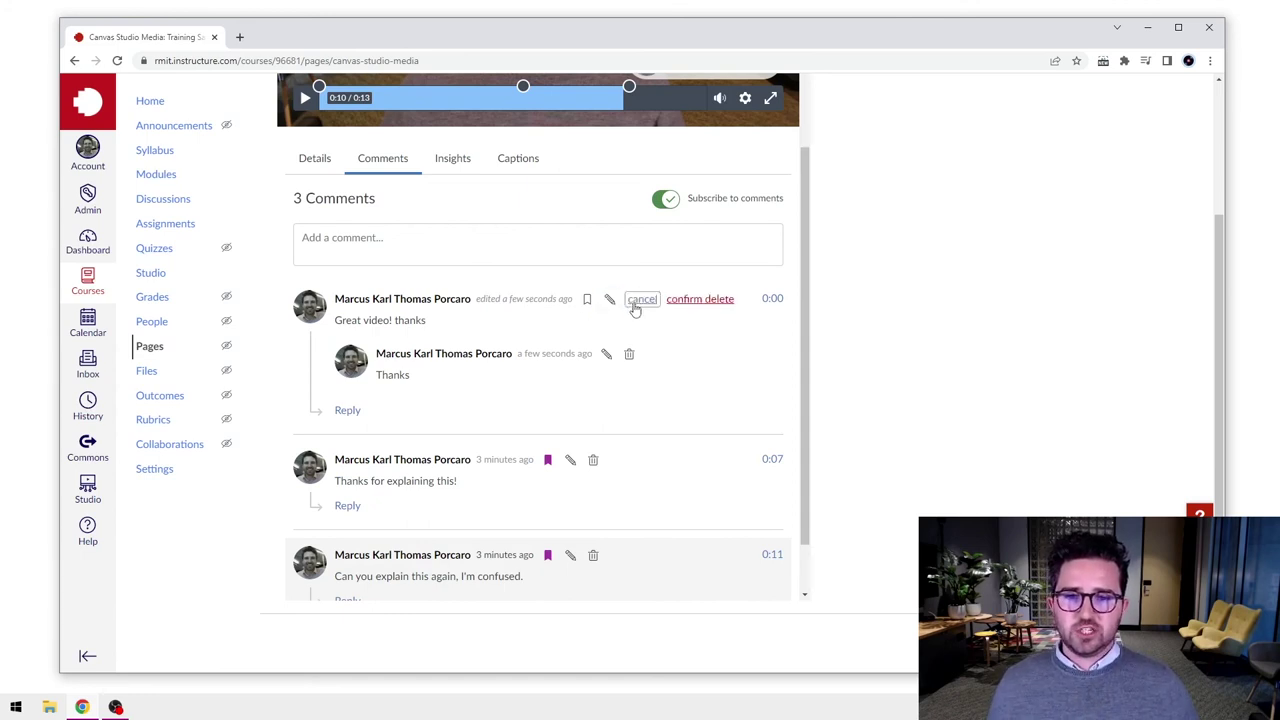
{"action": "left_click", "coordinate": [698, 301]}
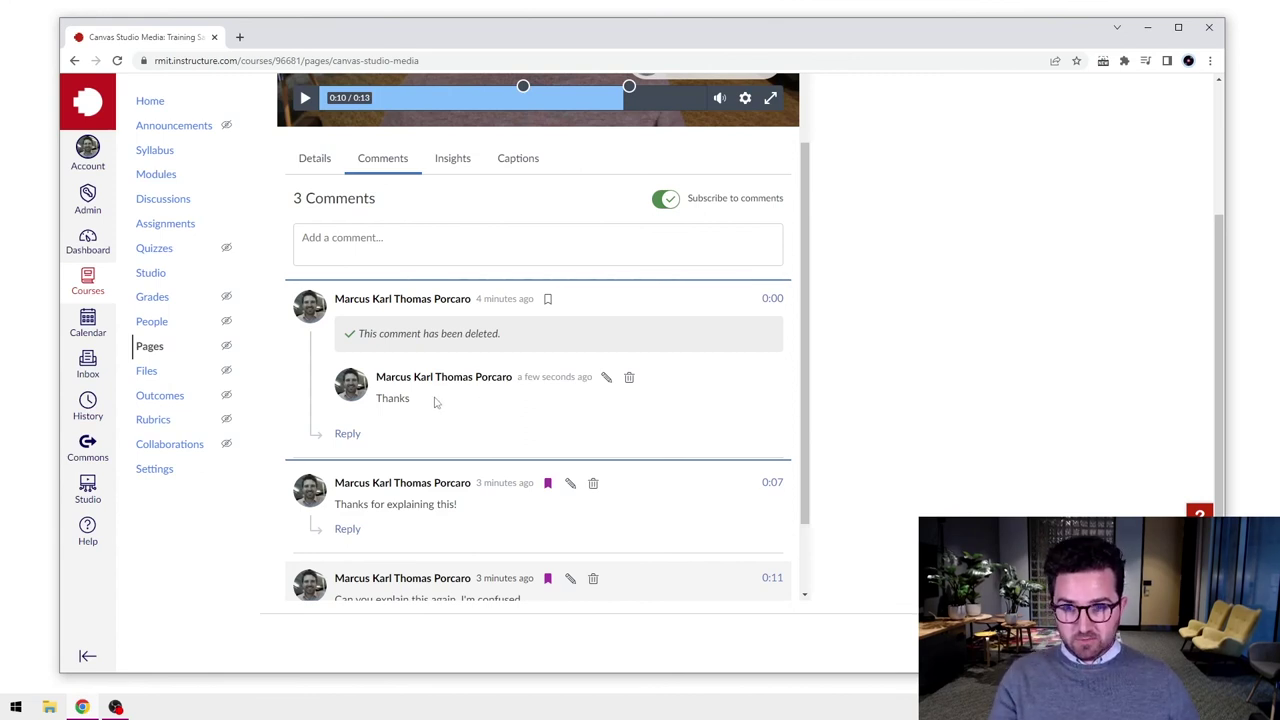
{"action": "scroll", "coordinate": [480, 391], "scroll_direction": "down", "scroll_amount": 1}
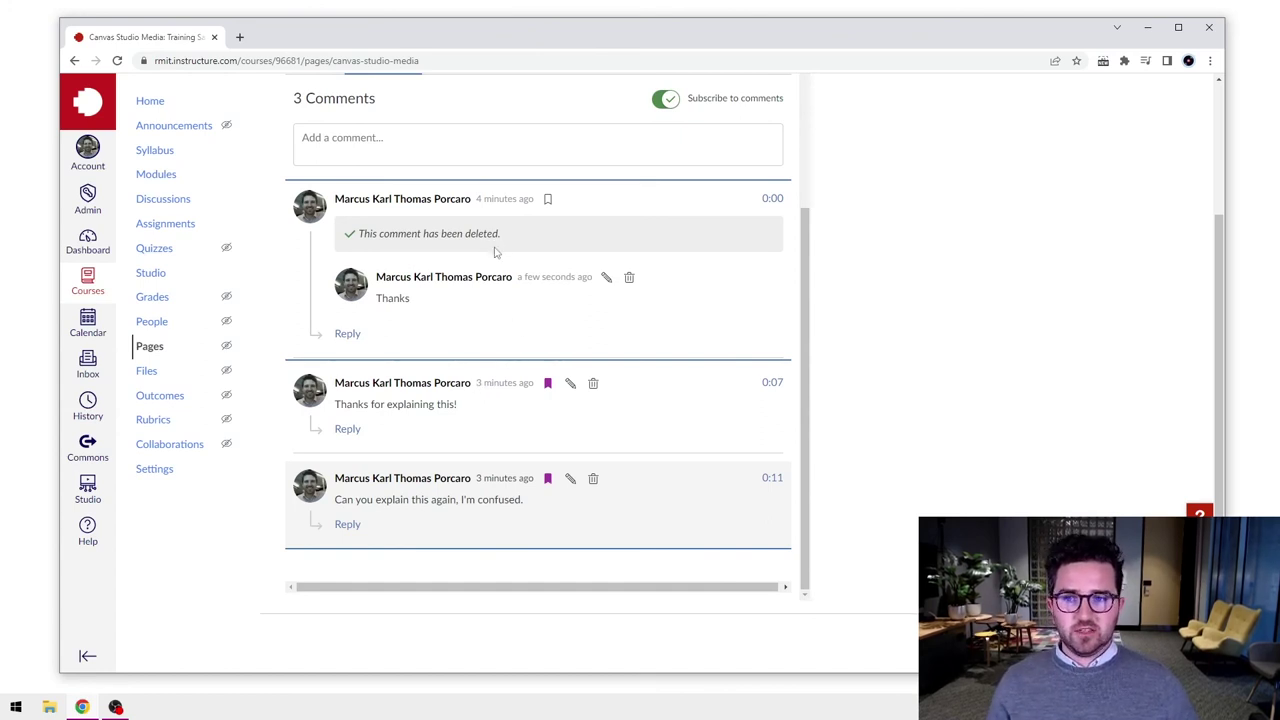
Move the Test Recording video's playback back to 0:05 of 0:13
{"action": "scroll", "coordinate": [546, 368], "scroll_direction": "up", "scroll_amount": 3}
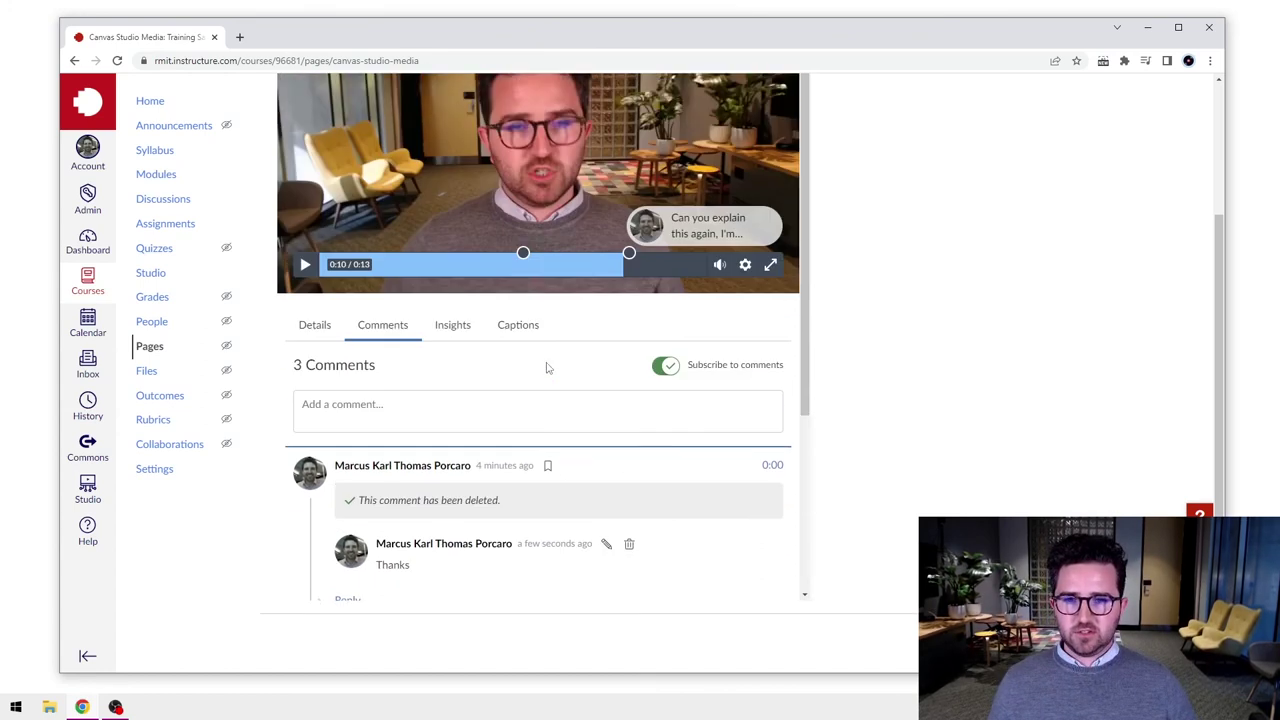
{"action": "scroll", "coordinate": [561, 391], "scroll_direction": "up", "scroll_amount": 1}
{"action": "scroll", "coordinate": [566, 413], "scroll_direction": "up", "scroll_amount": 2}
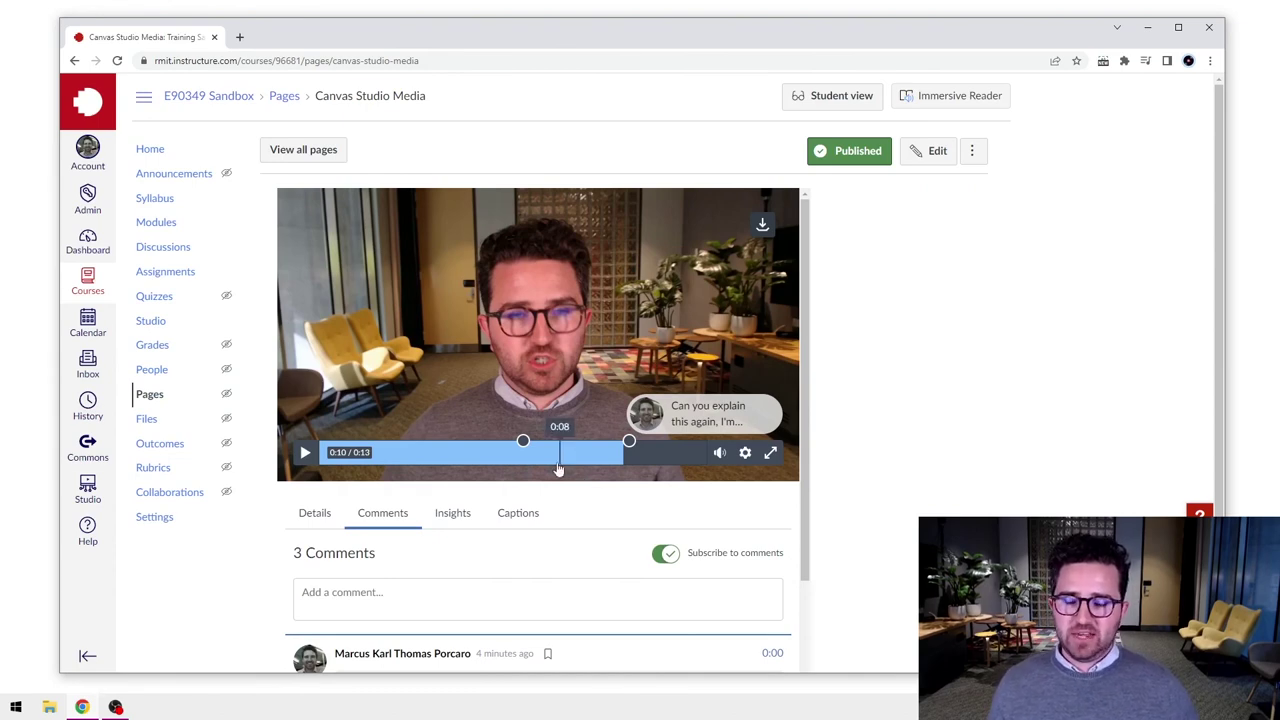
{"action": "left_click", "coordinate": [414, 452]}
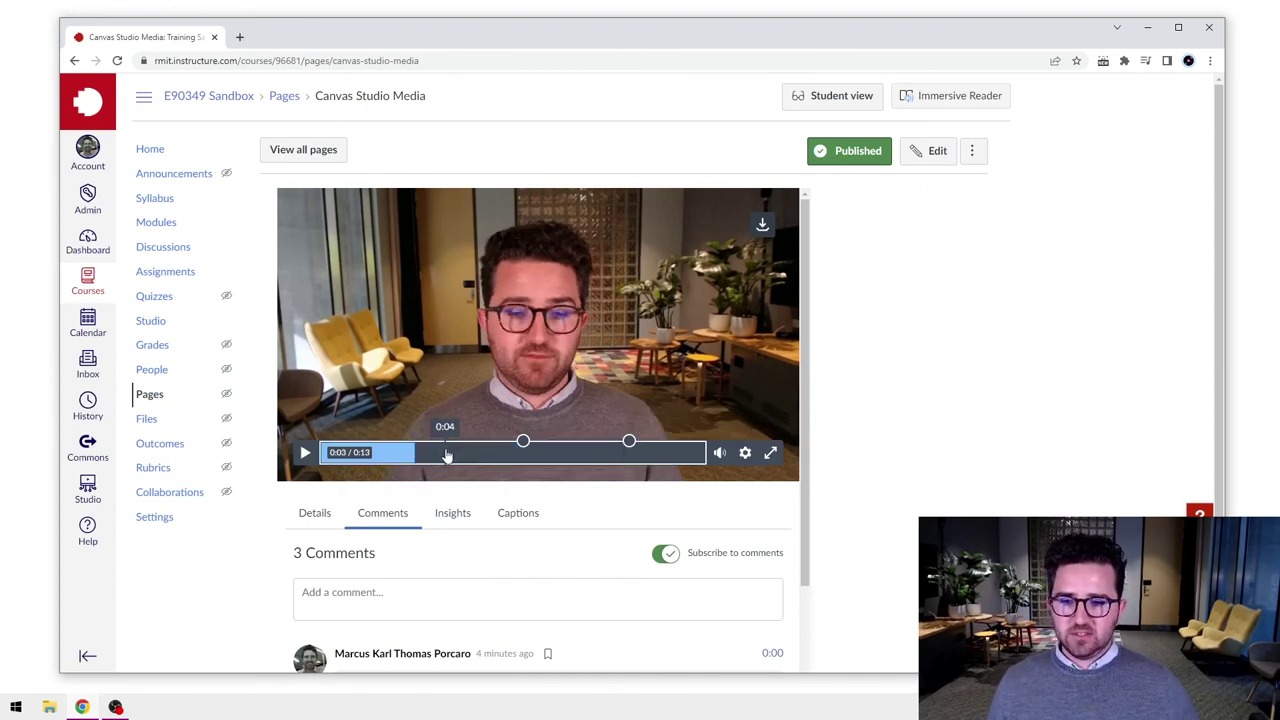
{"action": "left_click", "coordinate": [471, 452]}
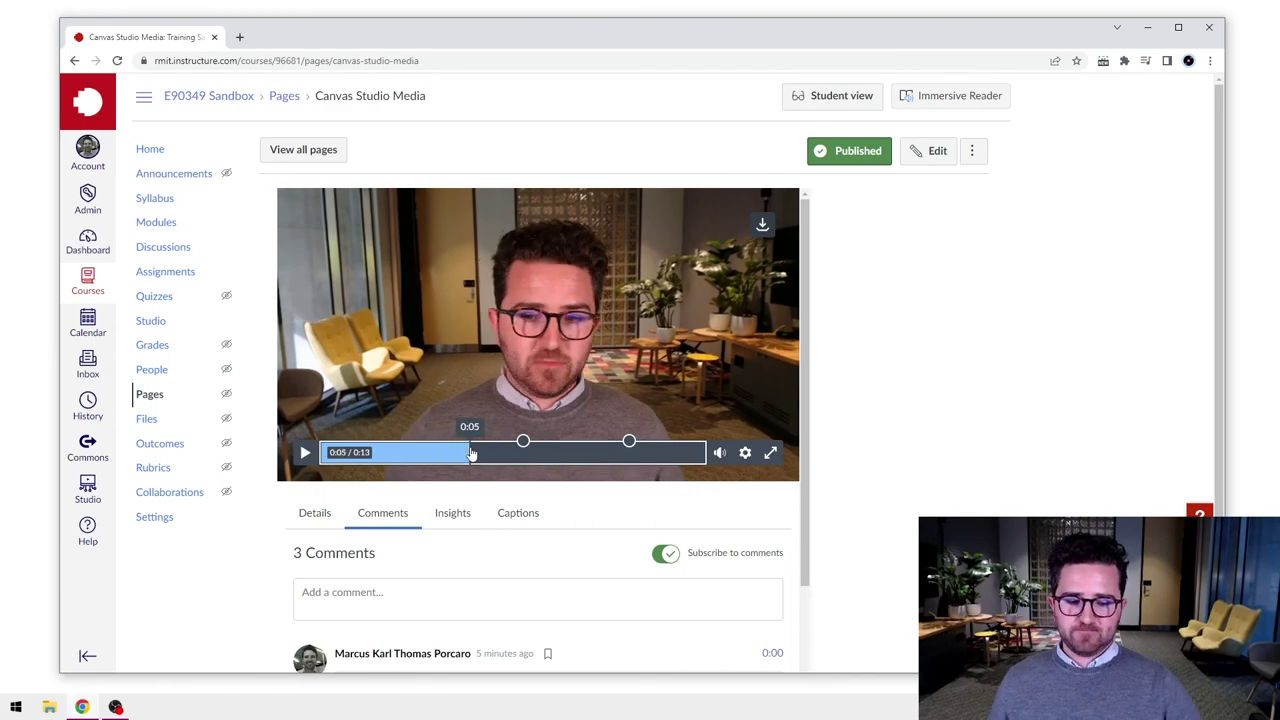